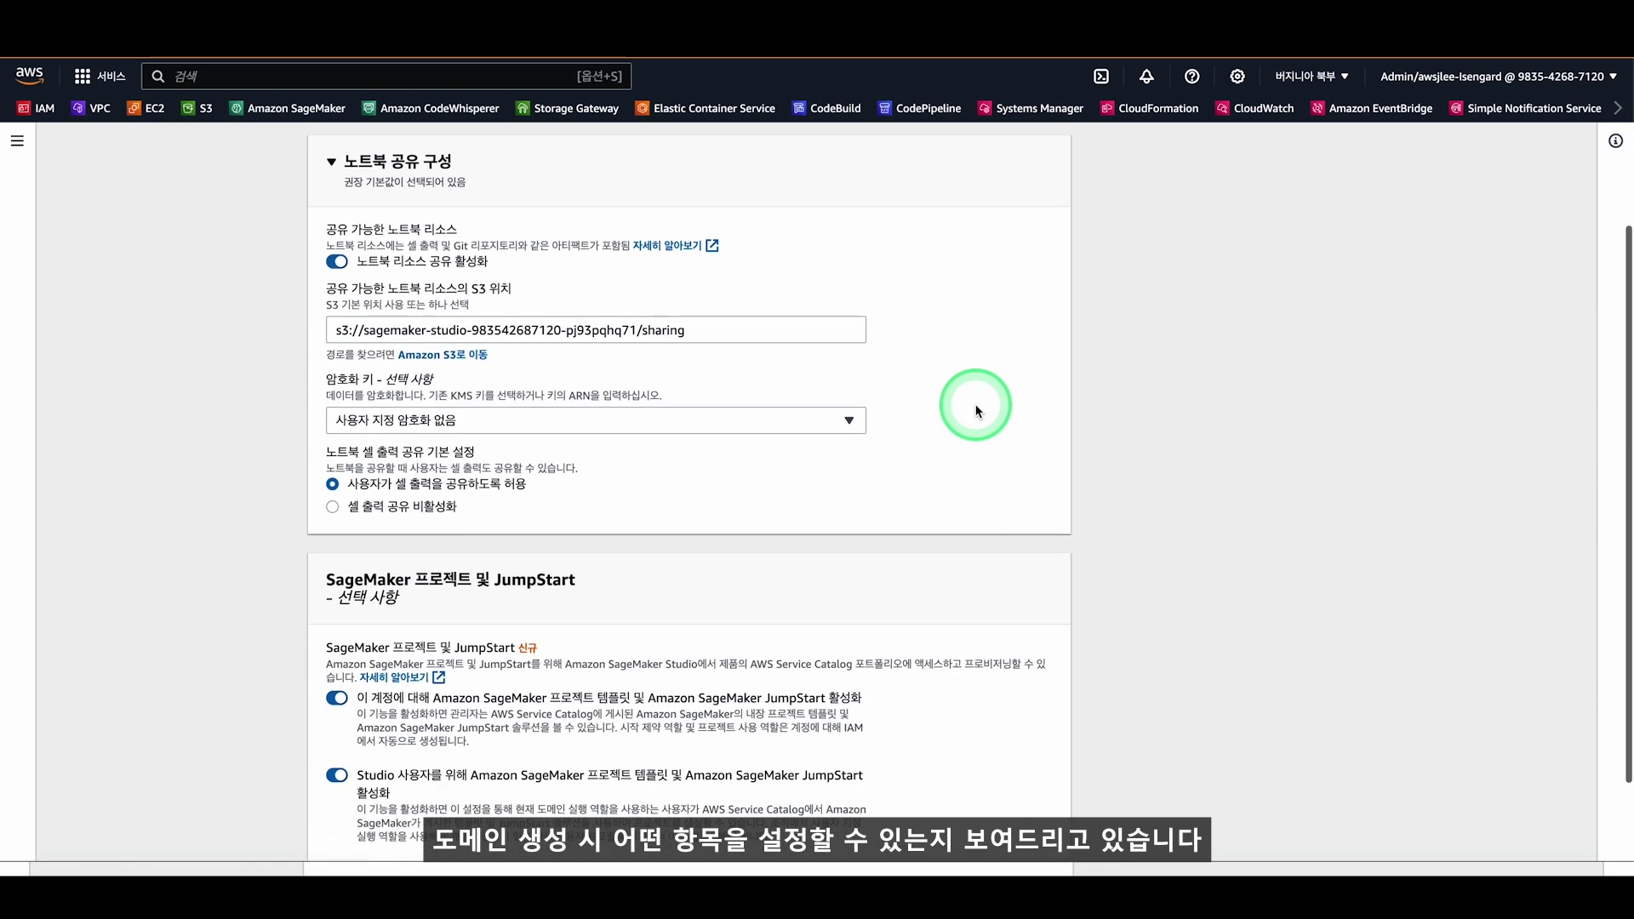
- Accept the default Studio settings and proceed through the RStudio settings of the SageMaker domain setup without changes
scroll(977, 411, down, 2)
scroll(977, 411, down, 1)
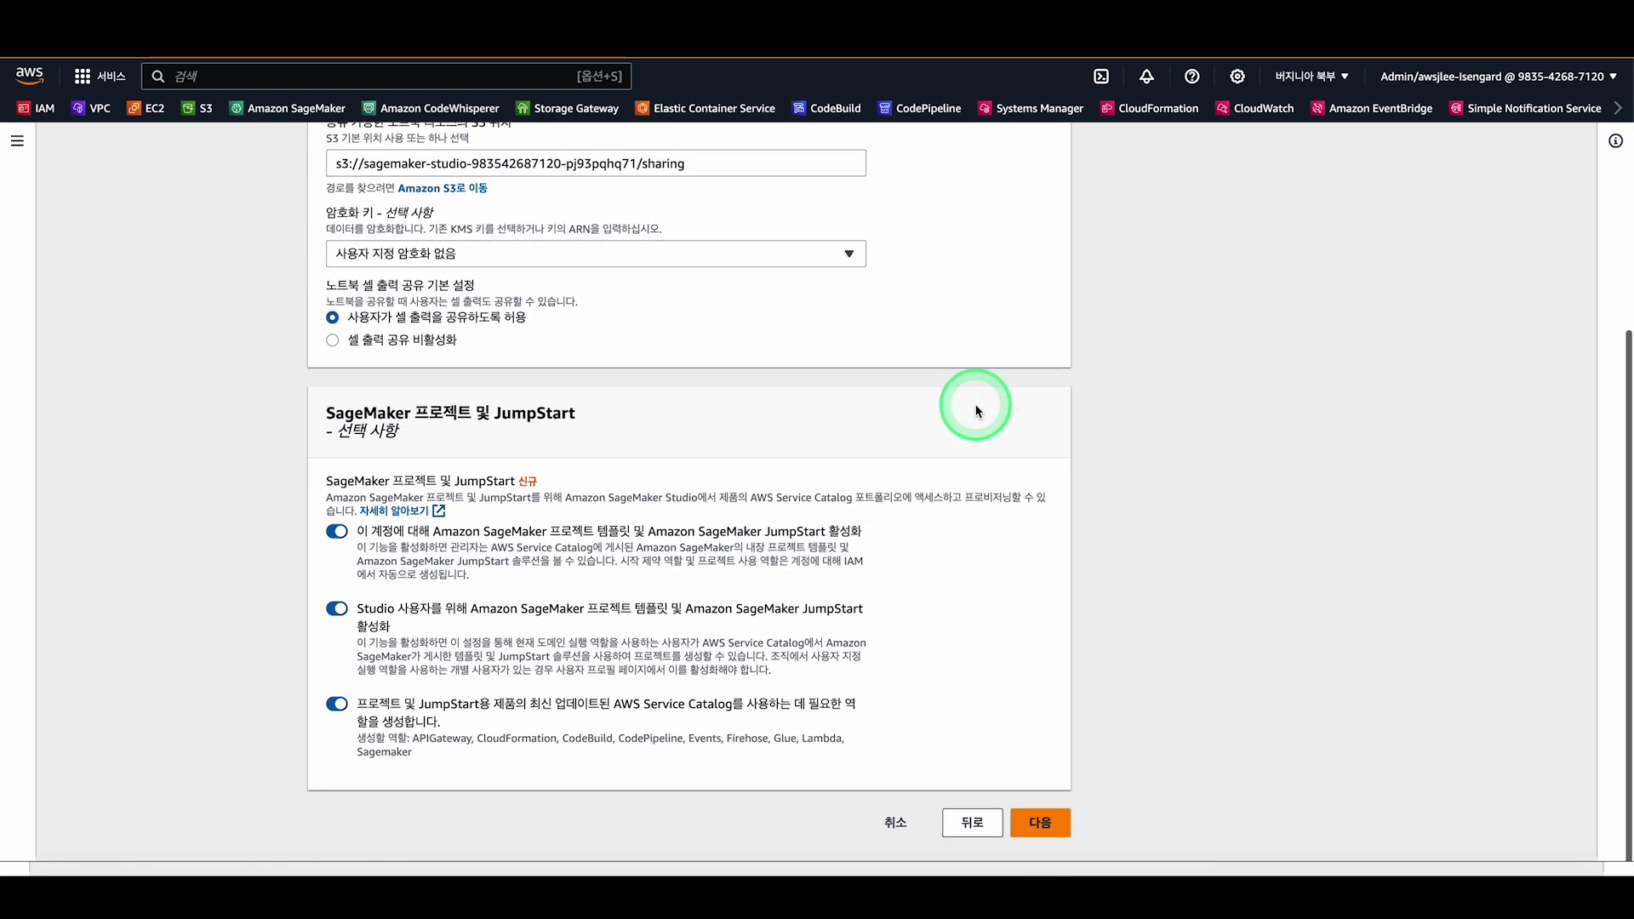
click(1044, 827)
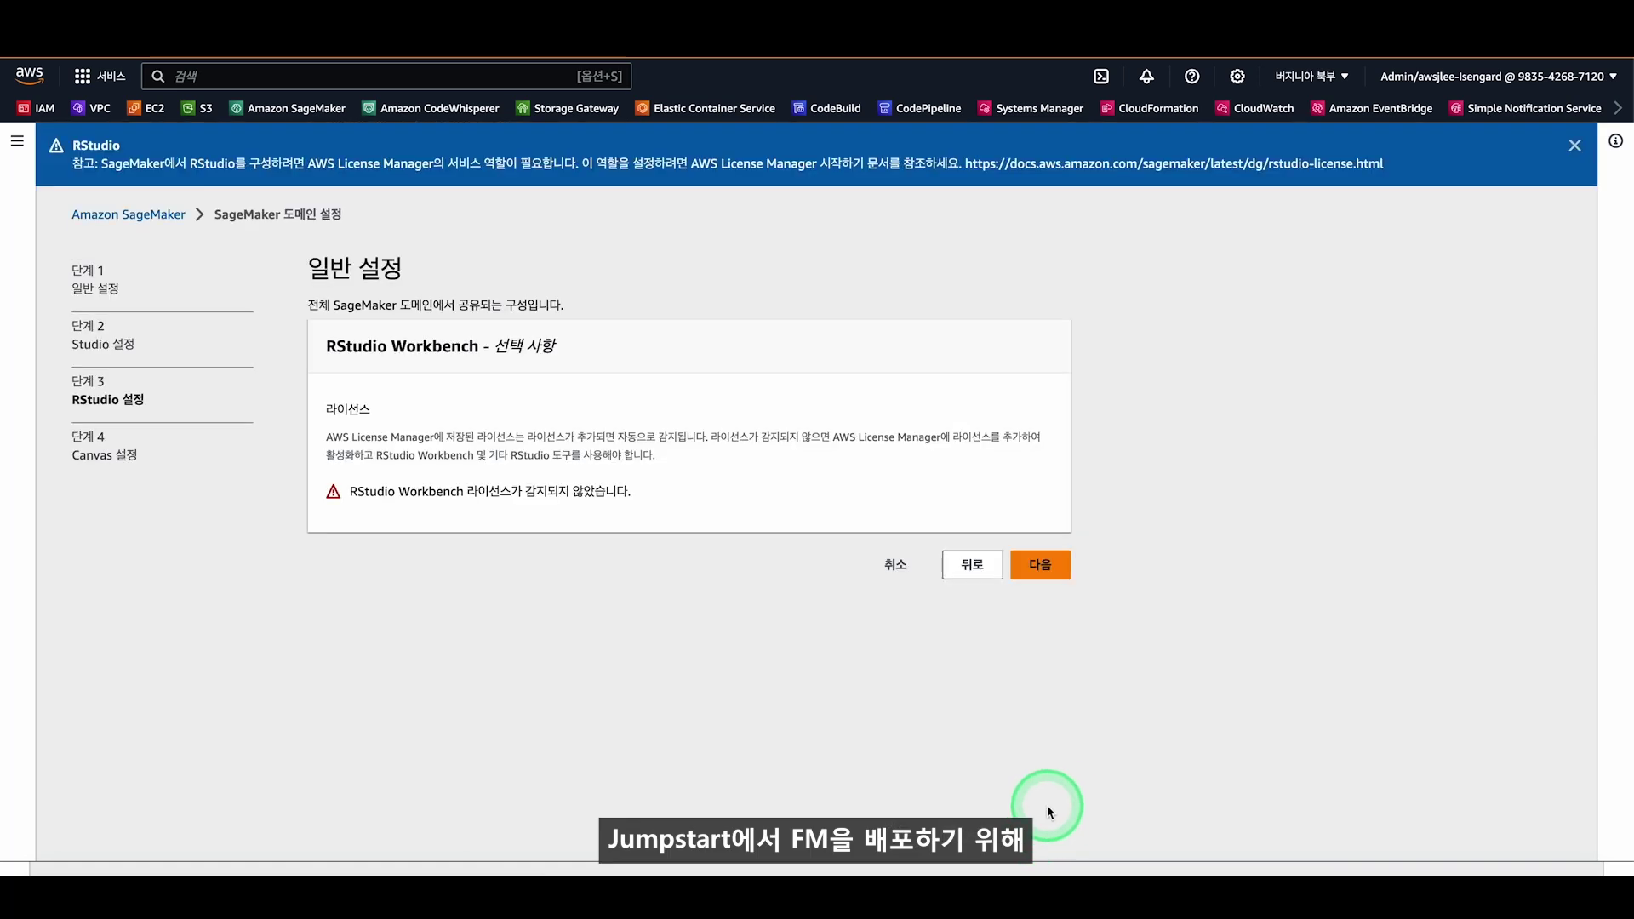
click(1033, 569)
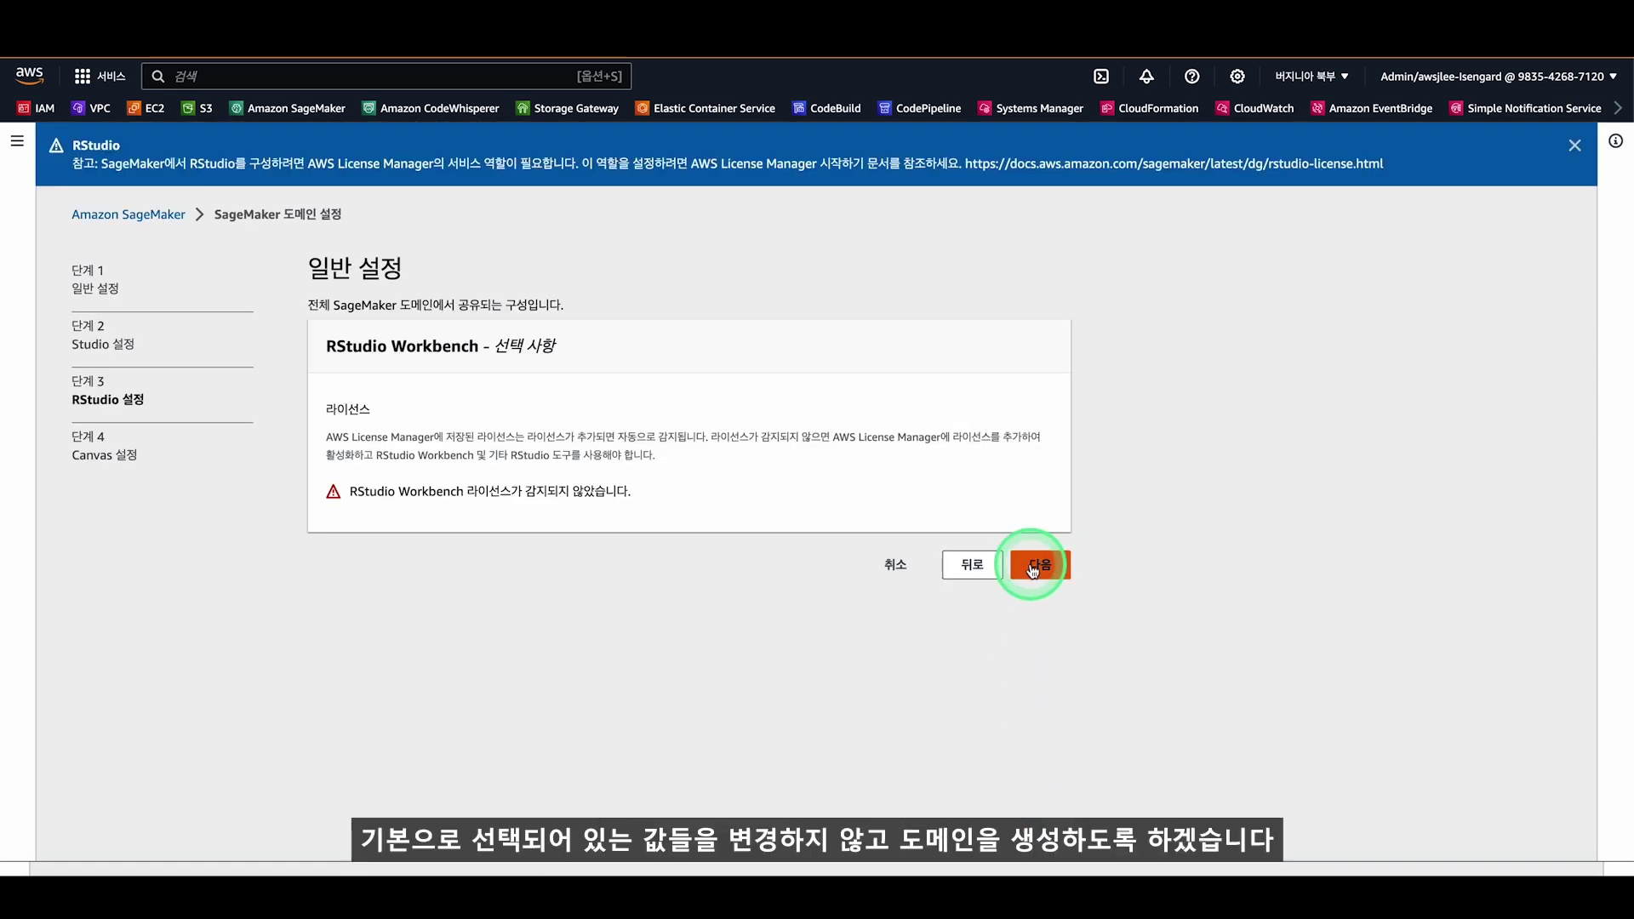
click(1047, 569)
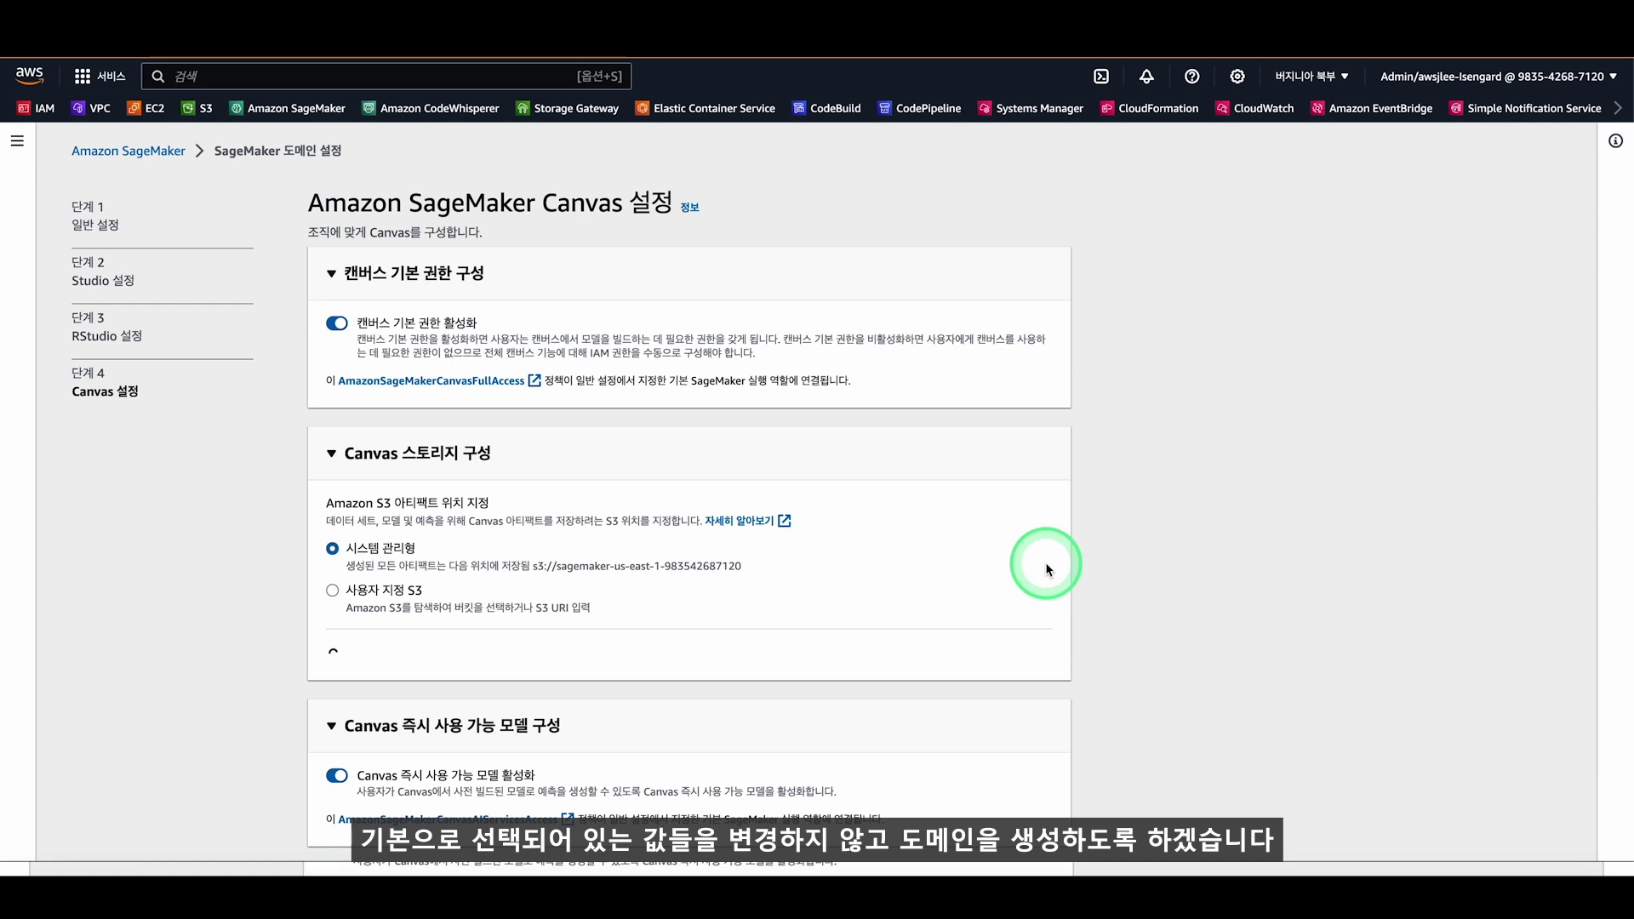
- Keep the default Canvas settings and submit the SageMaker domain for creation
scroll(1047, 566, down, 2)
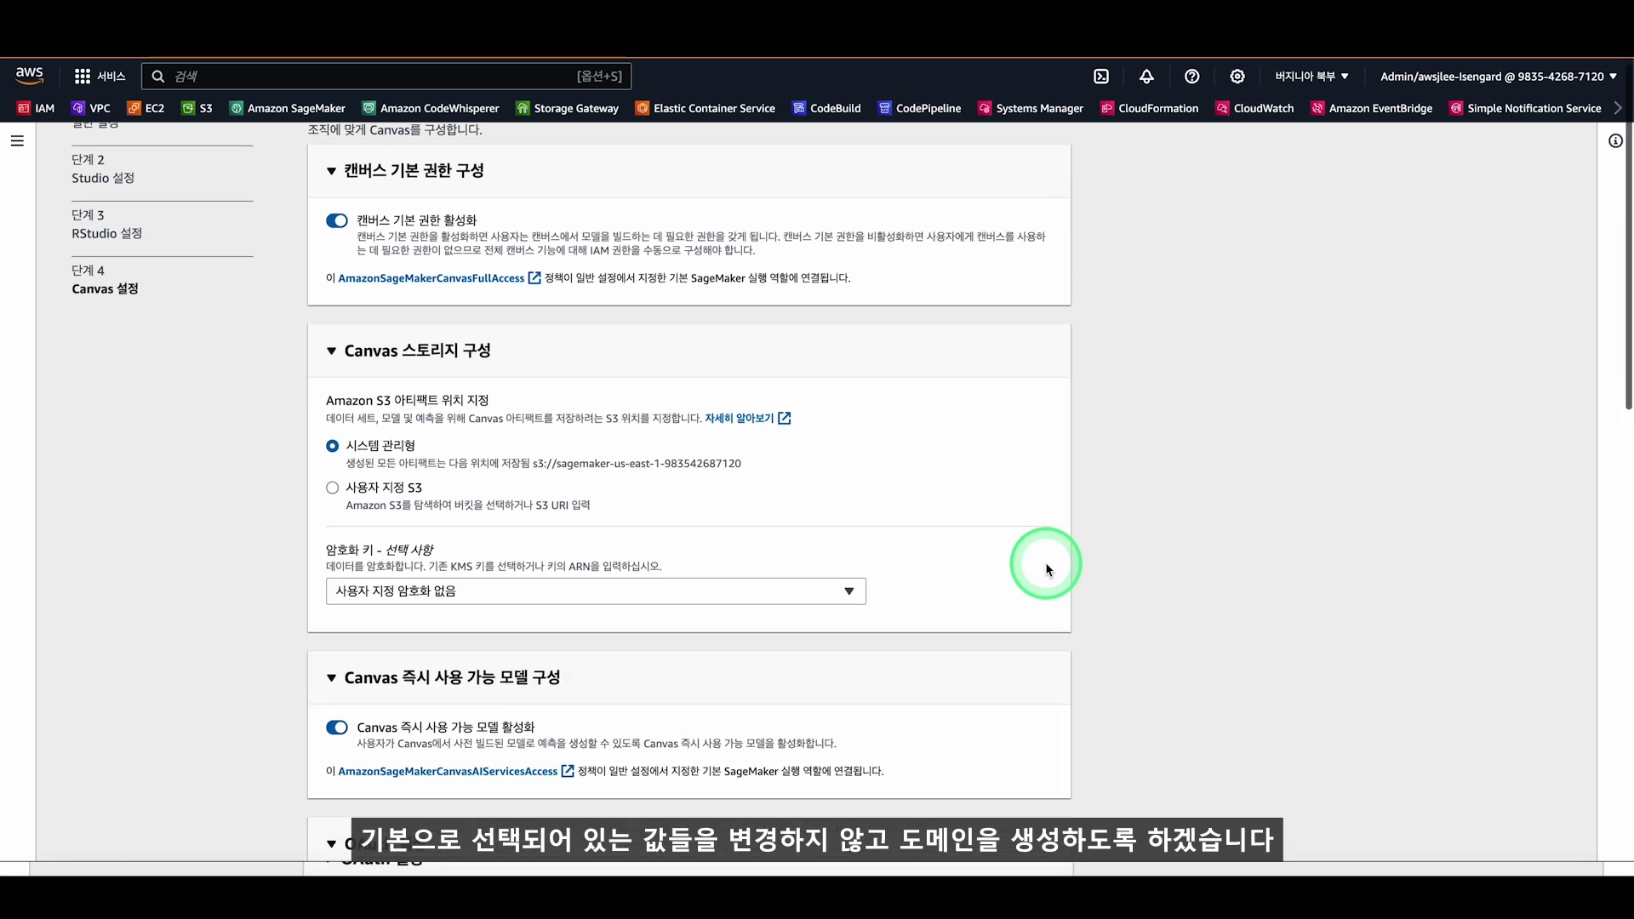
scroll(1047, 565, down, 2)
scroll(1047, 569, down, 2)
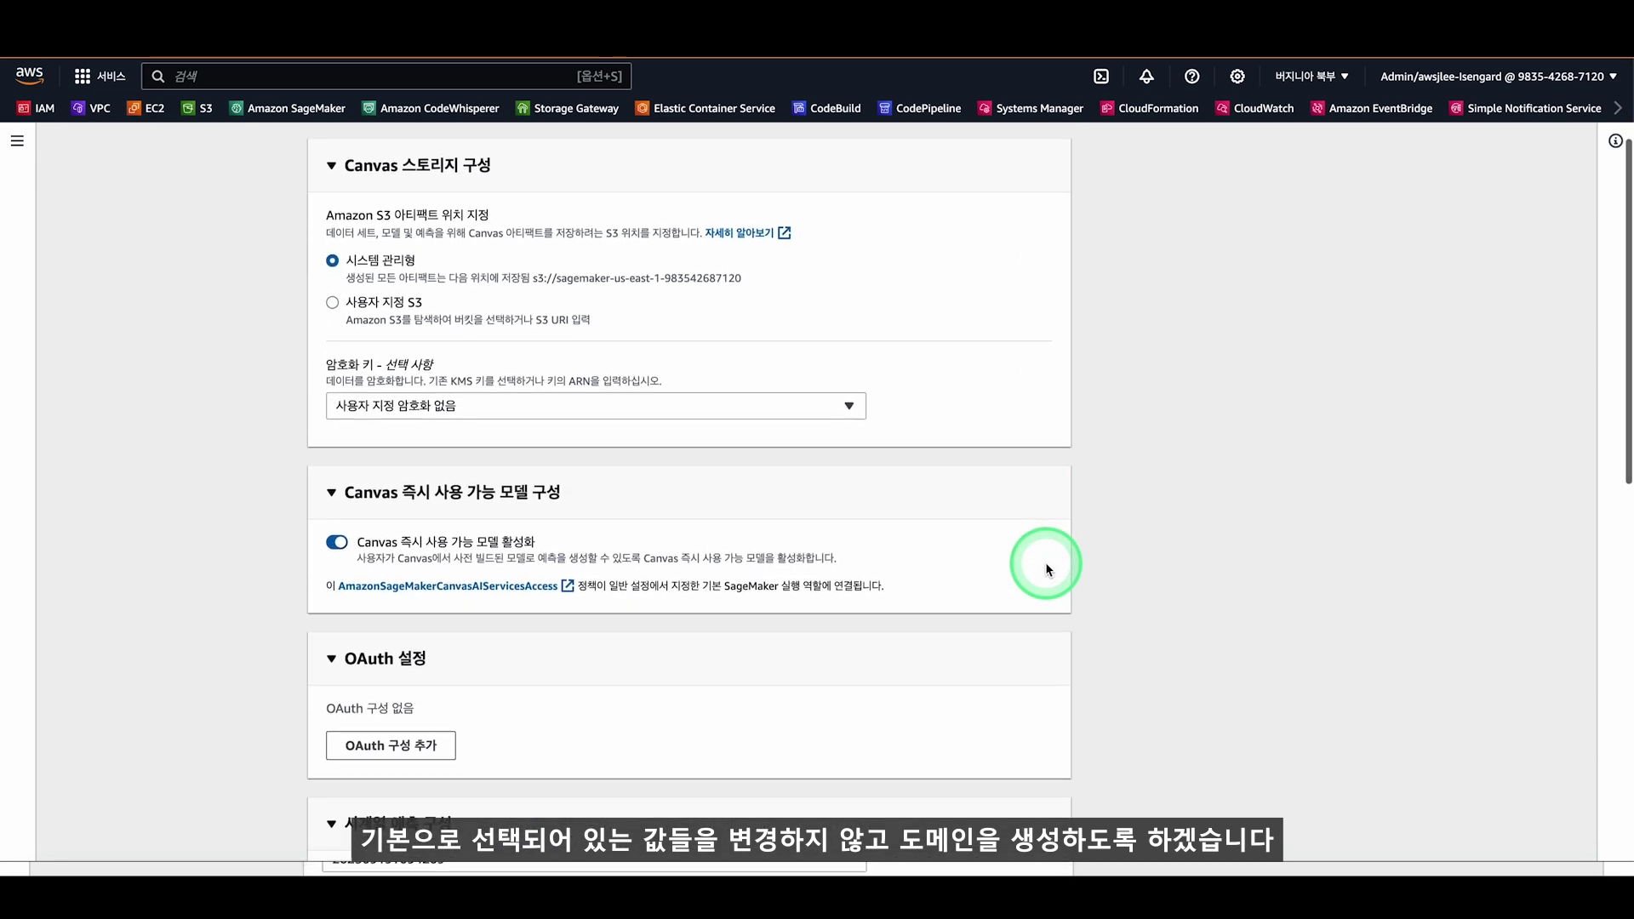
scroll(1047, 569, down, 5)
scroll(1045, 569, down, 7)
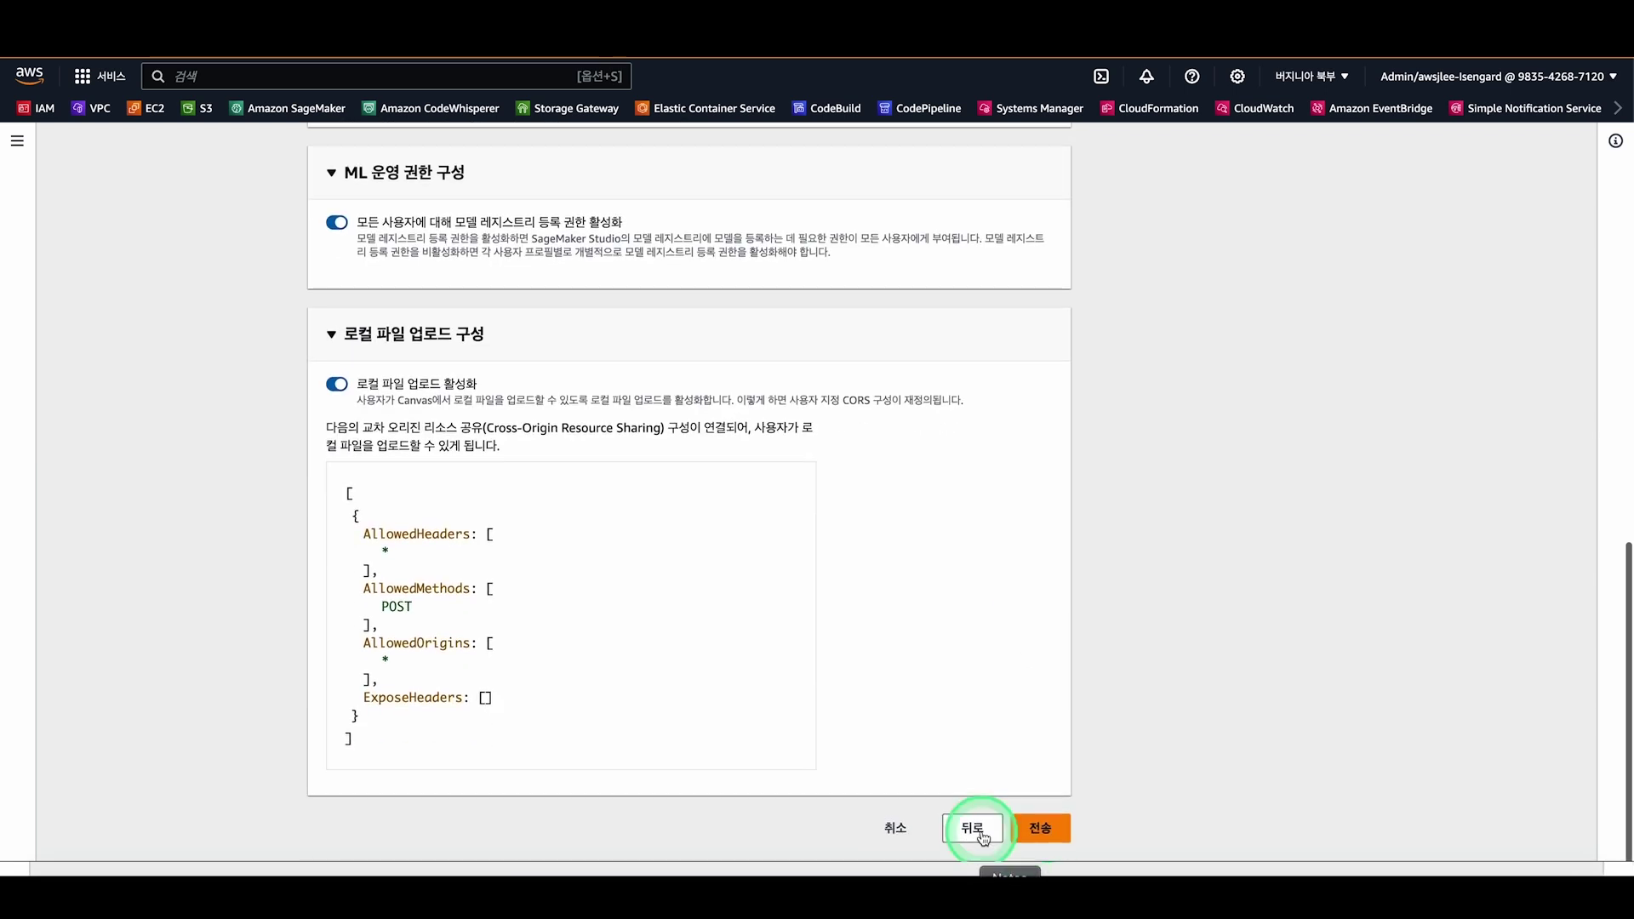
click(1030, 827)
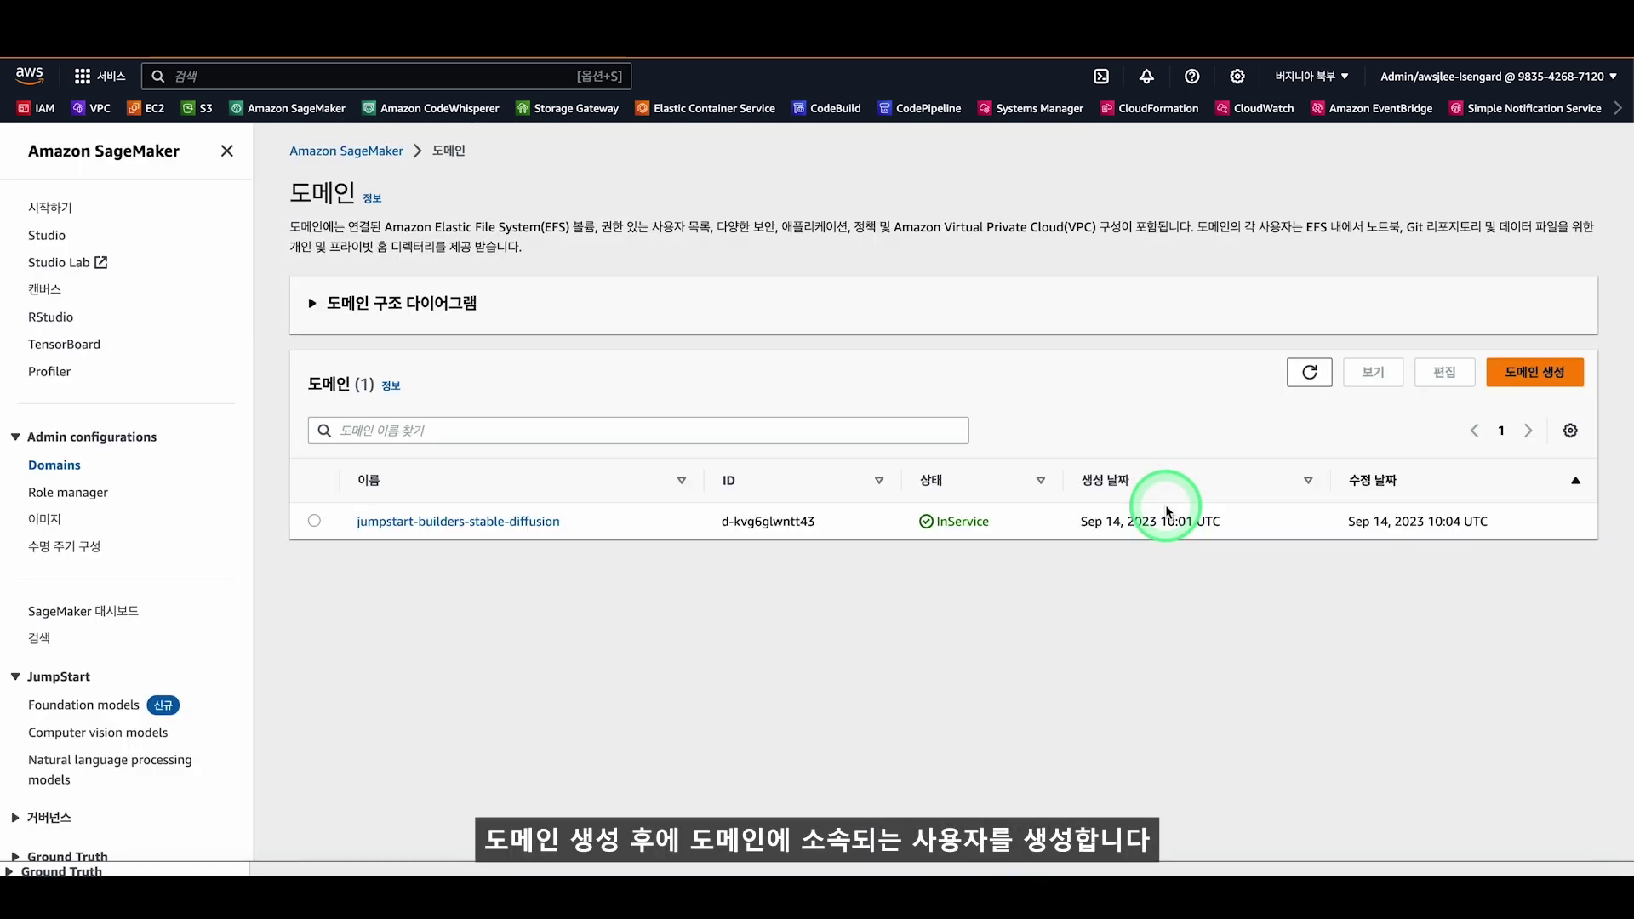
- Start adding a user profile named user-llama2 to the innovate-jumpstart-llama2 domain, keeping the default execution role
click(412, 556)
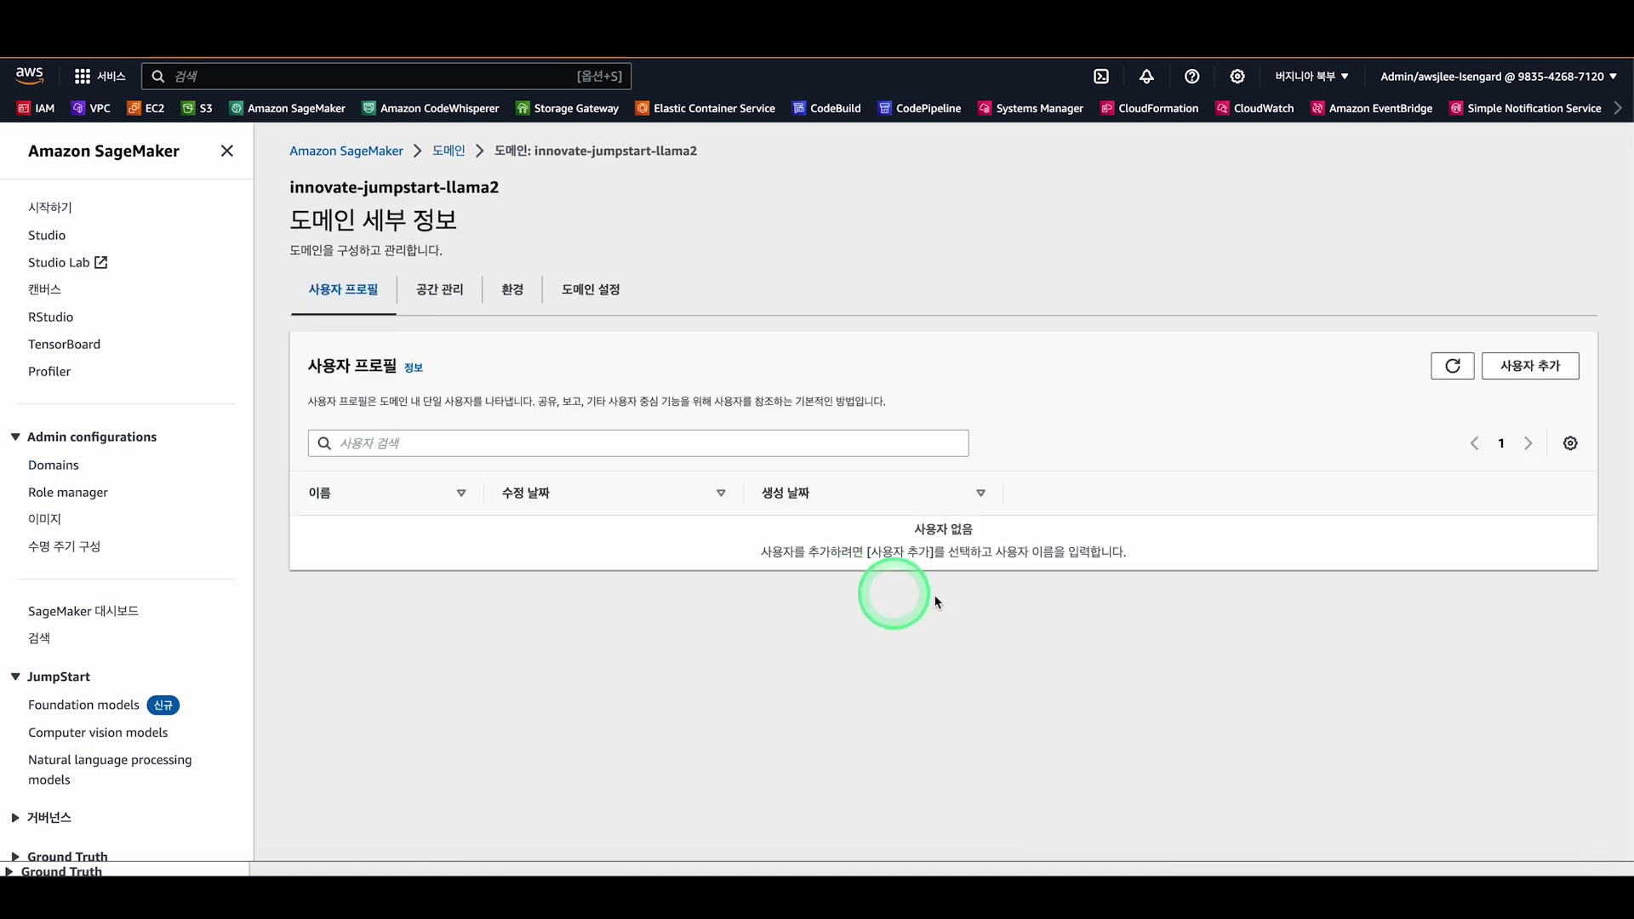
click(1532, 366)
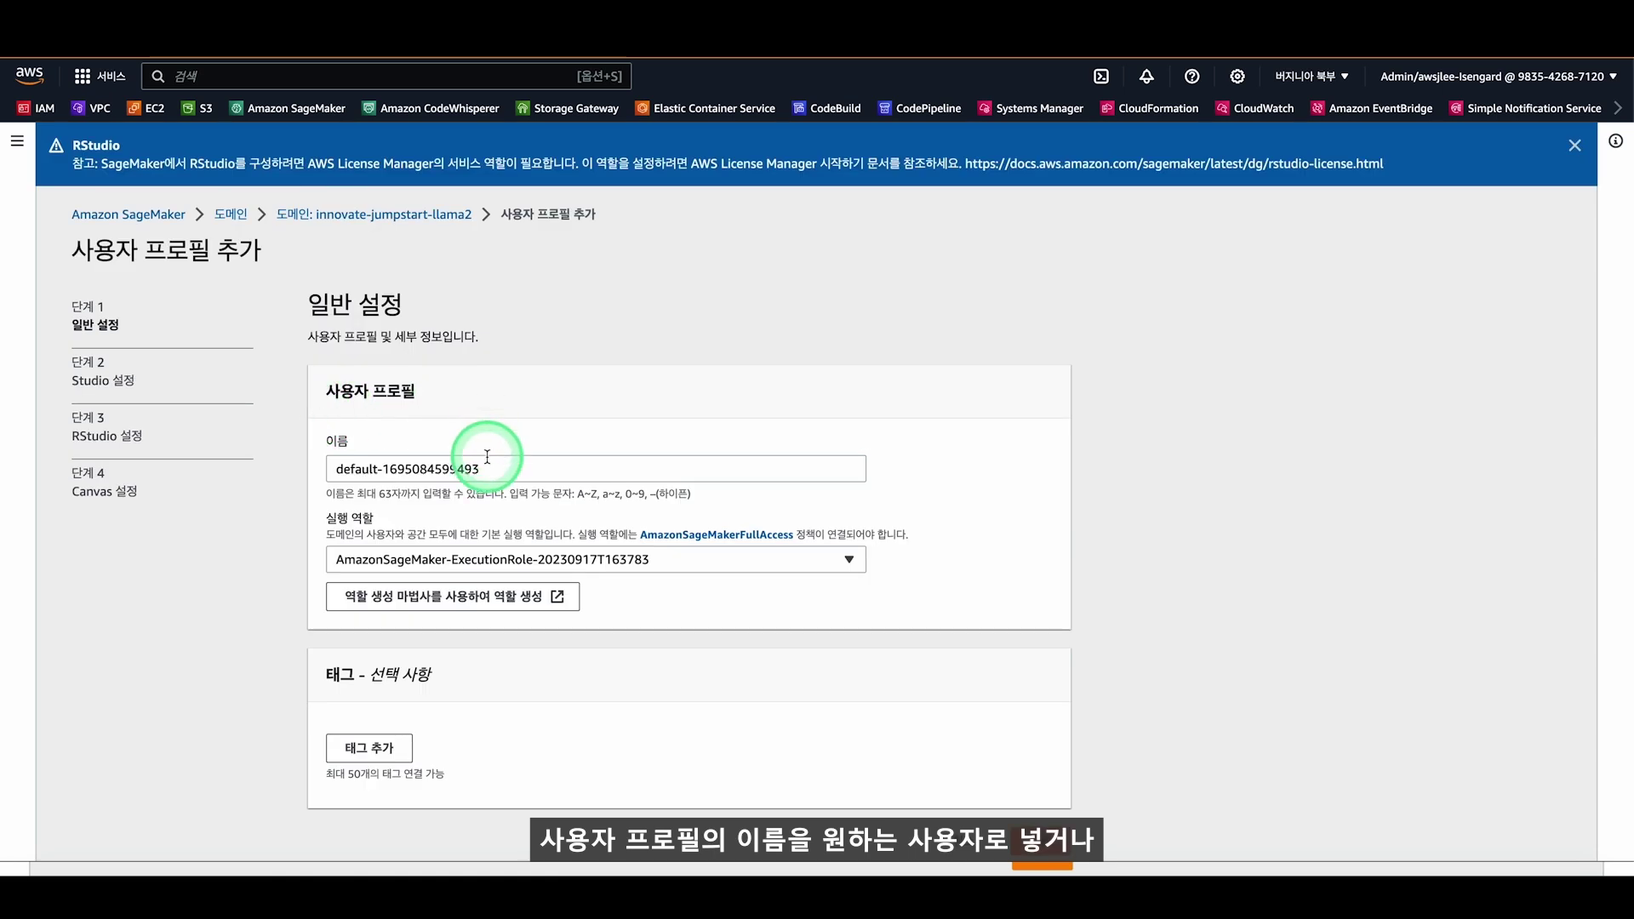
click(499, 469)
drag(499, 469, 251, 455)
text(user-llama2)
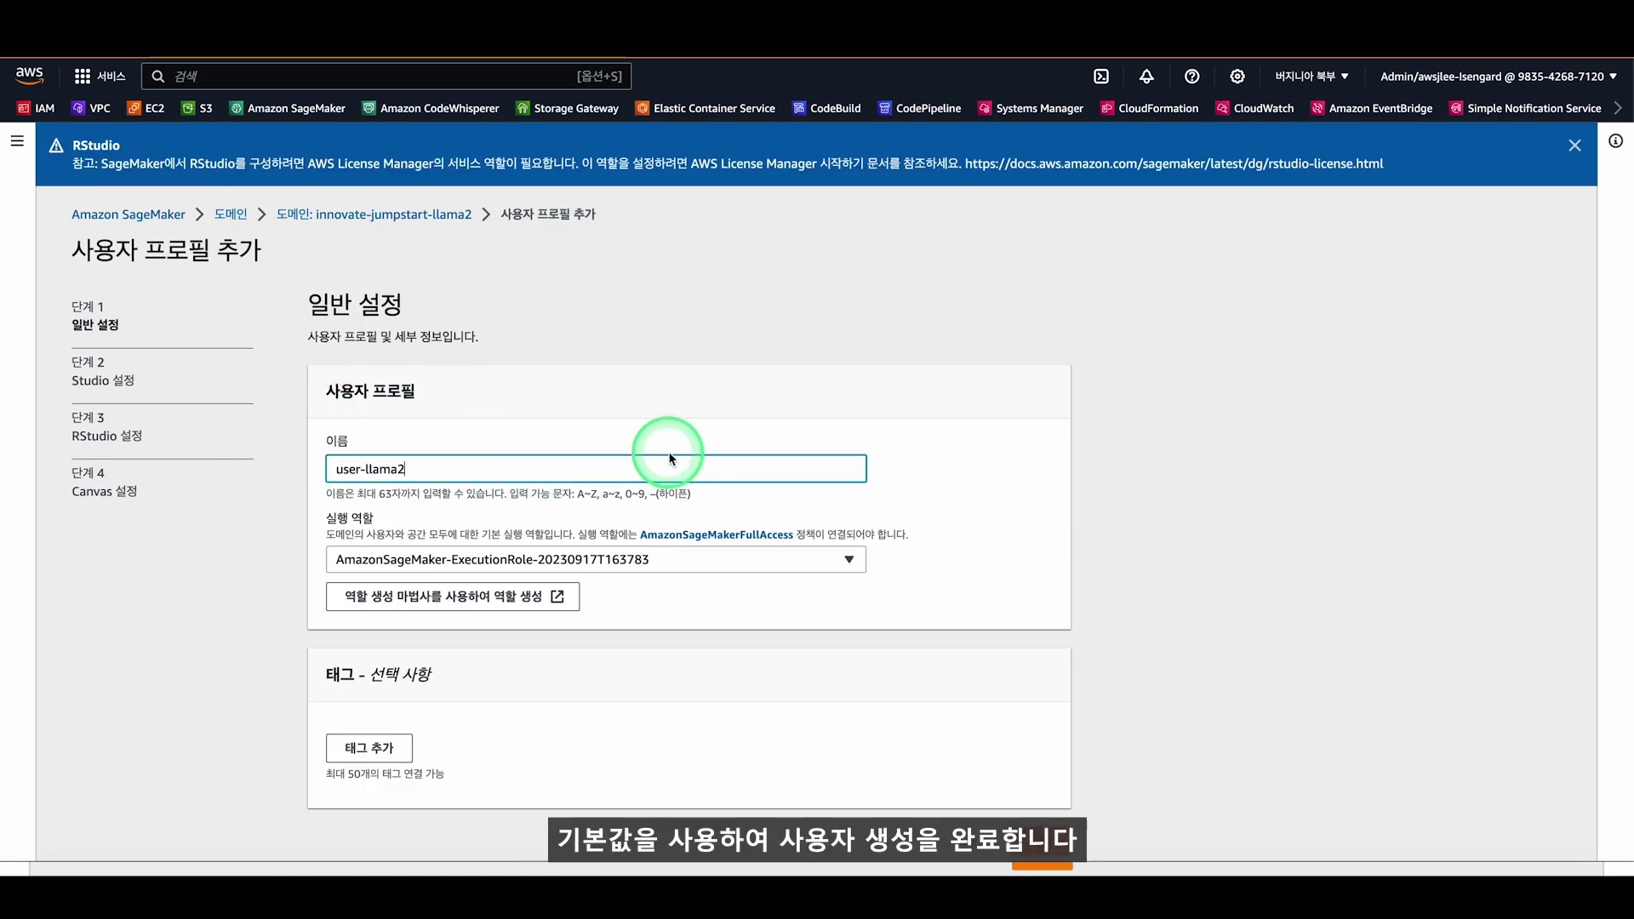
scroll(1018, 788, down, 1)
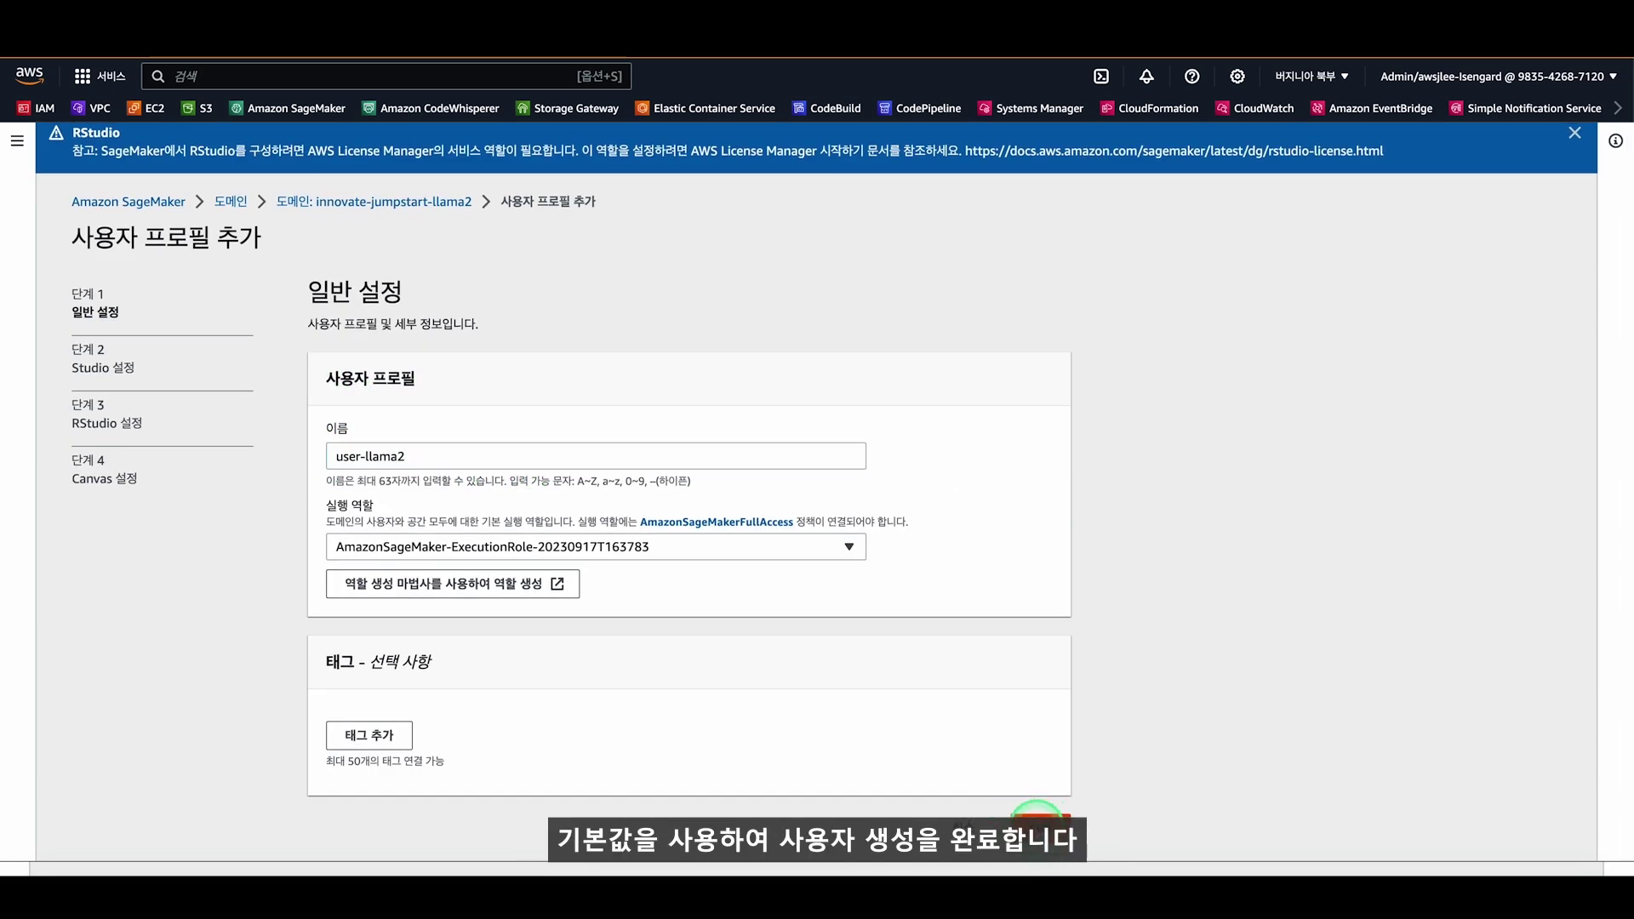
click(1037, 817)
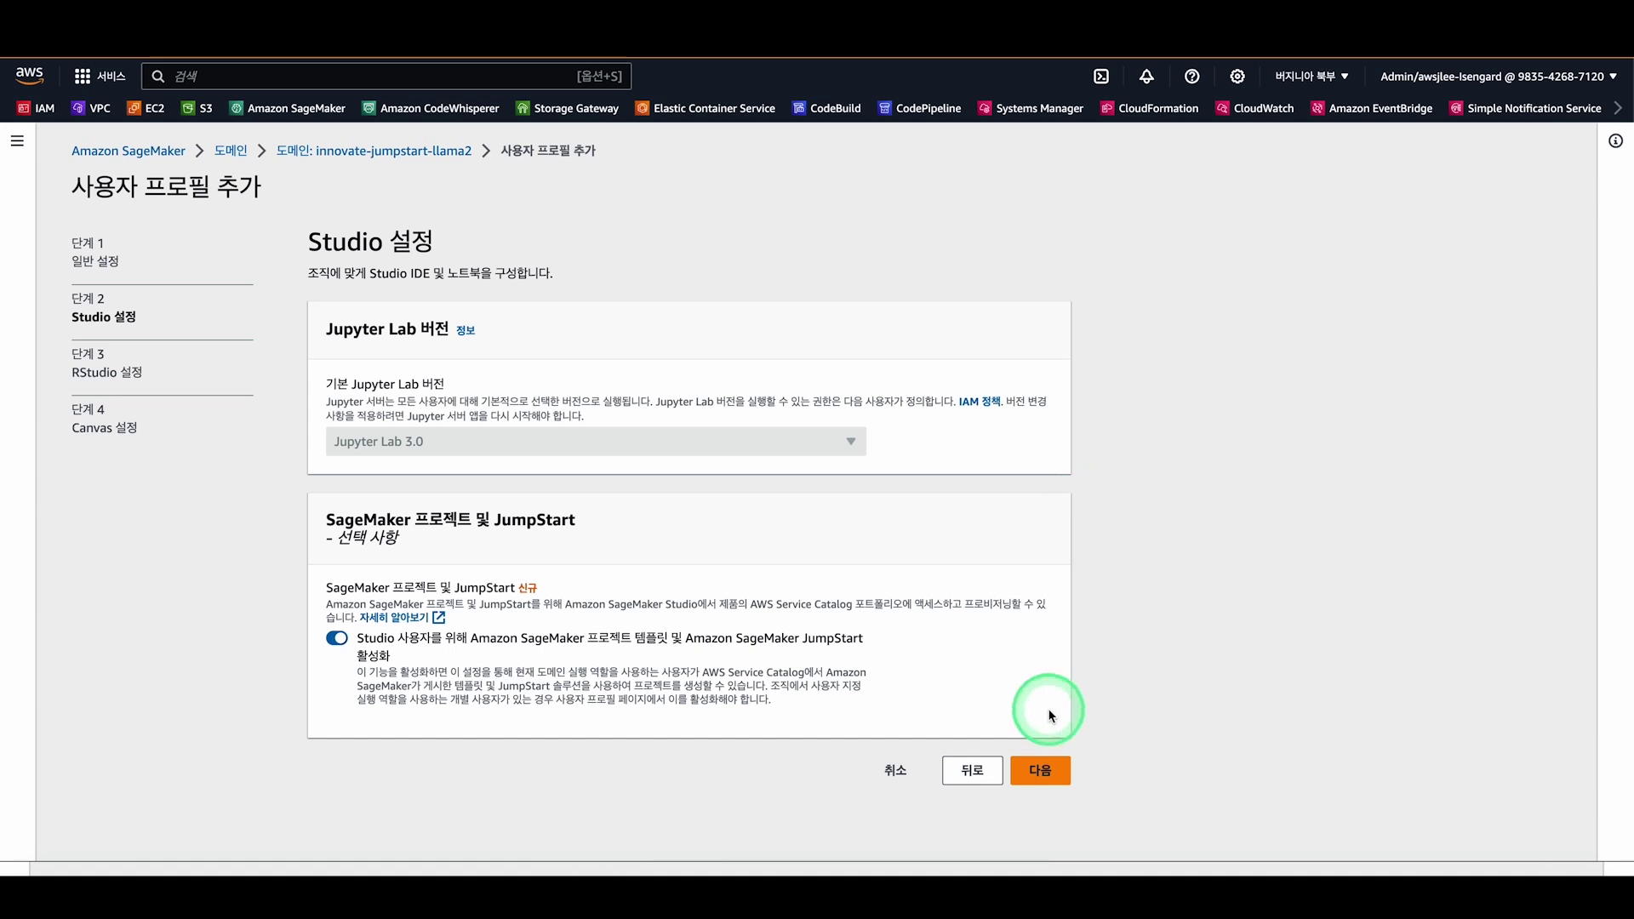
- Accept the default Studio, RStudio and Canvas settings for the new user profile and submit it
click(1035, 779)
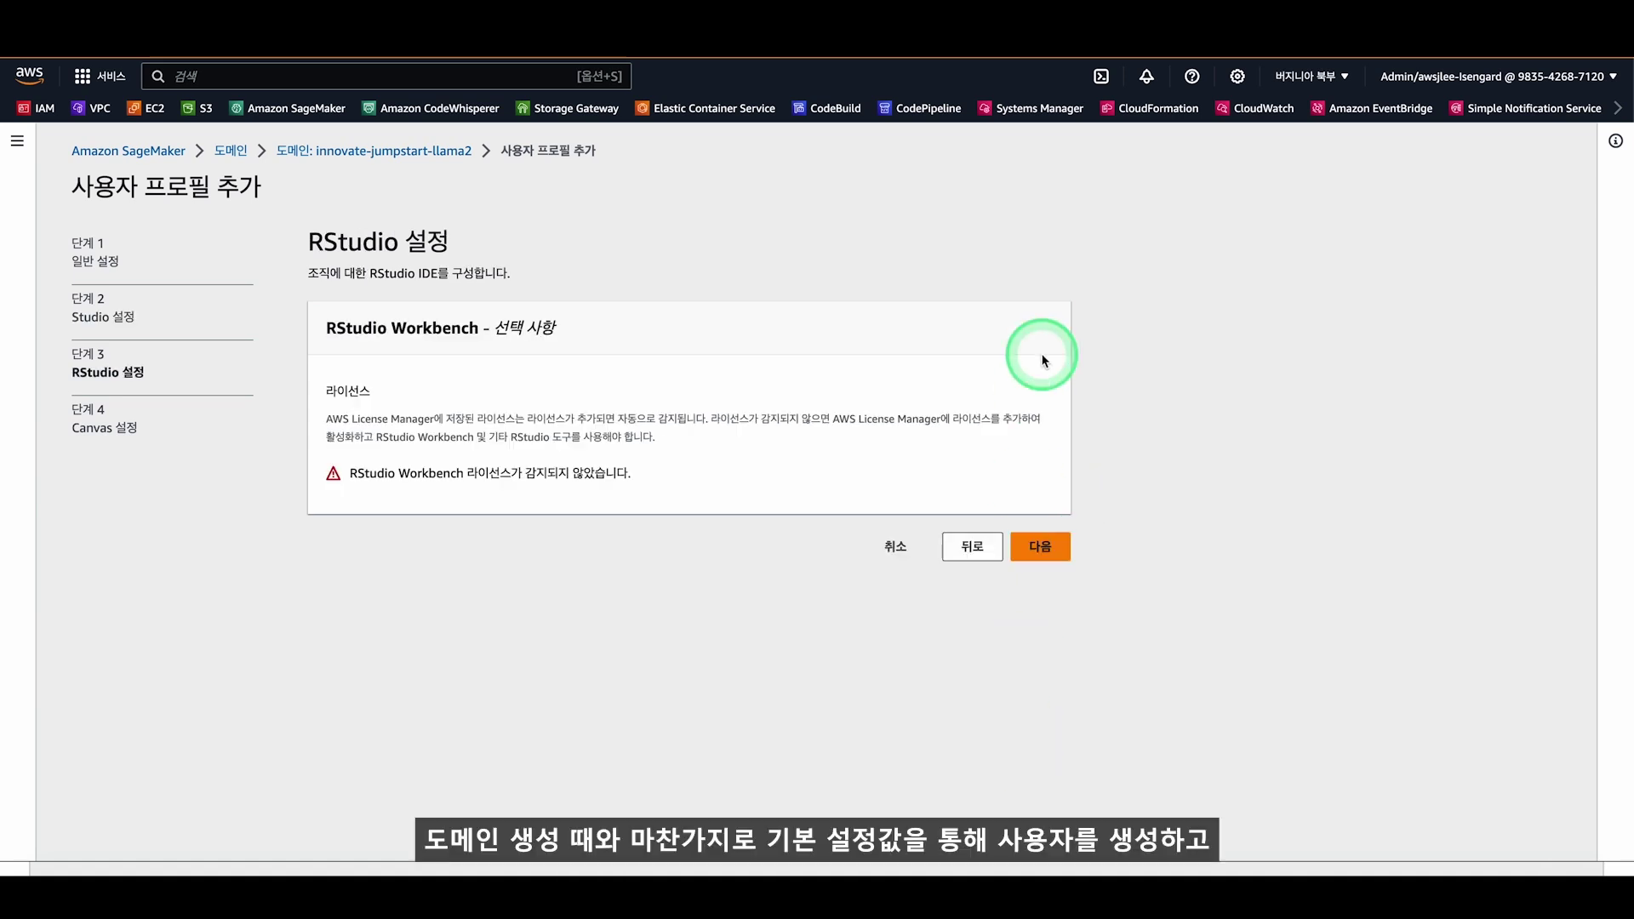
click(1041, 547)
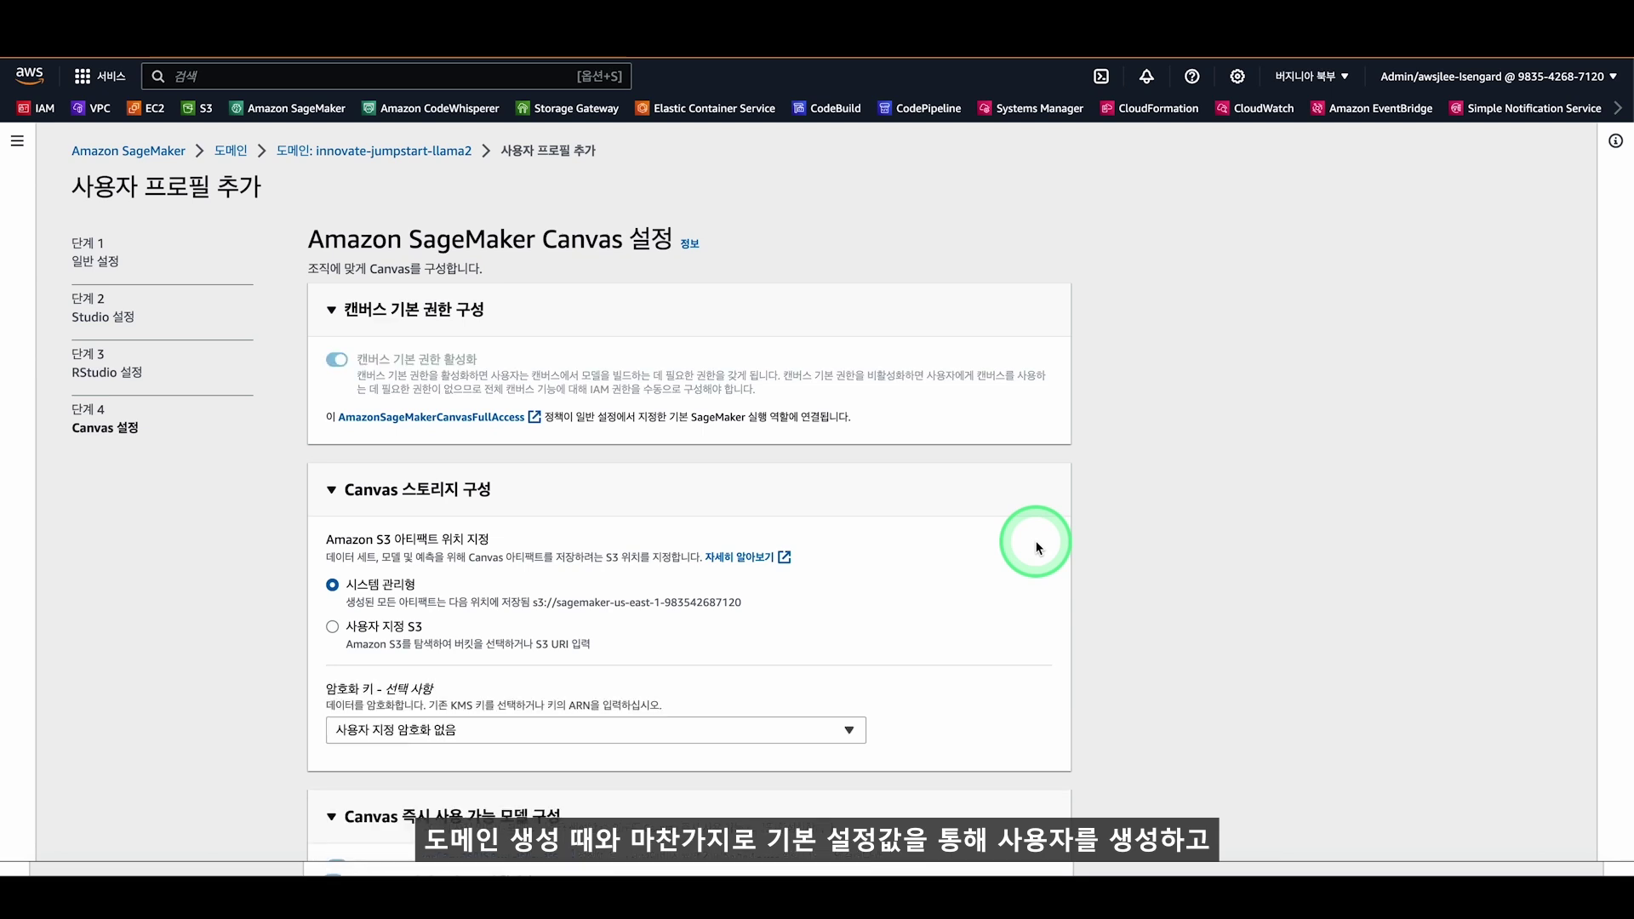
scroll(1039, 547, down, 4)
scroll(1037, 543, down, 5)
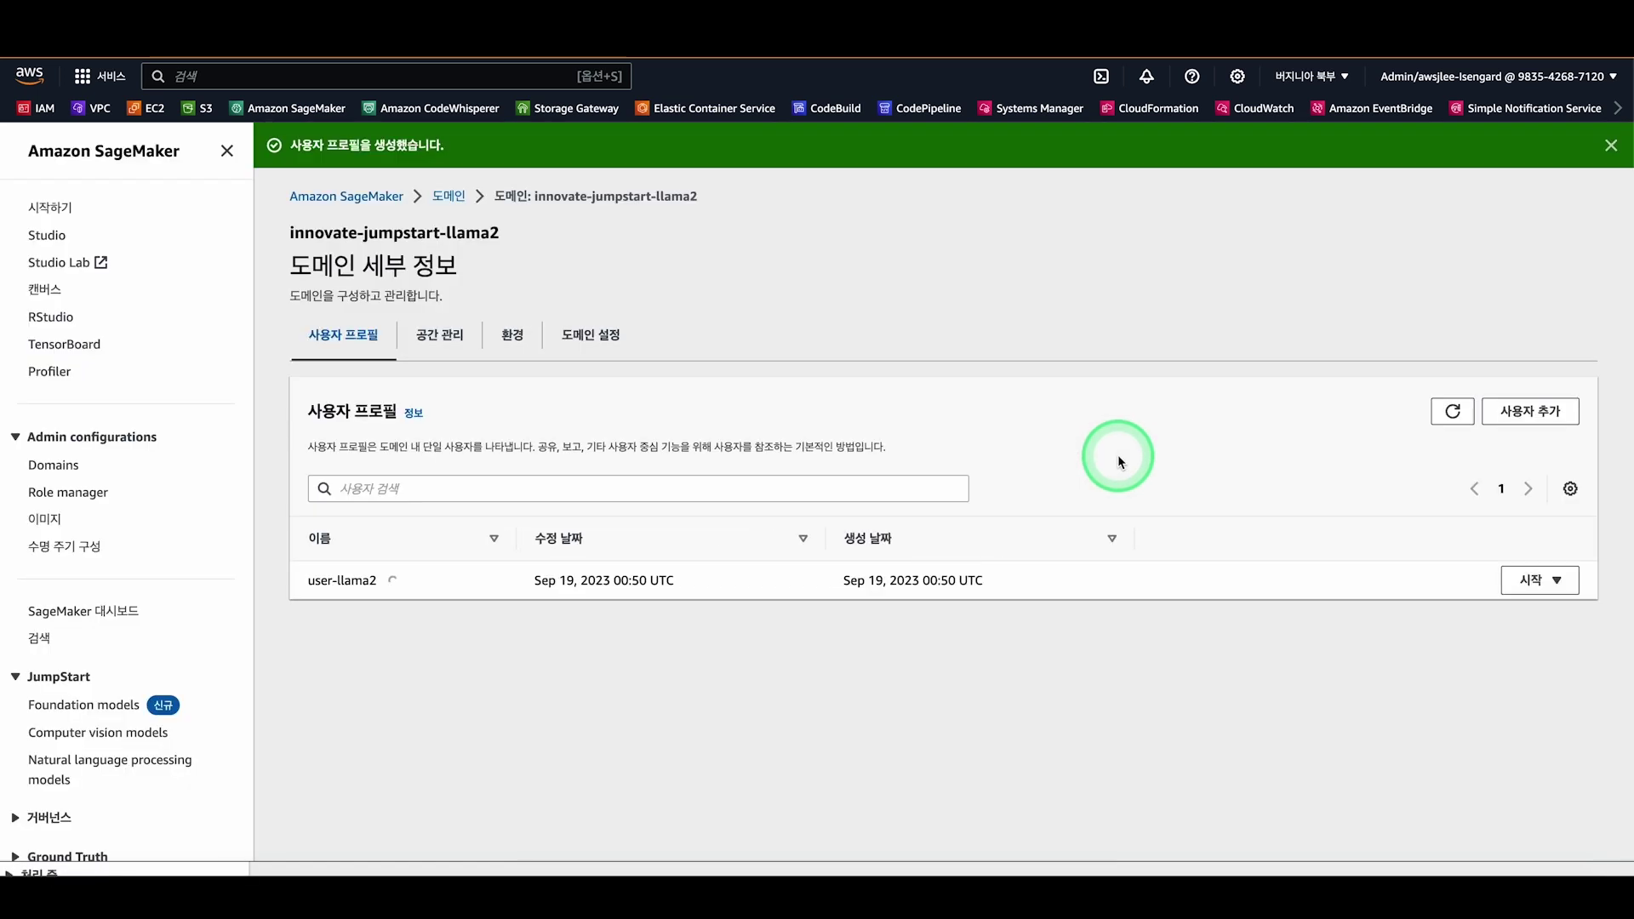
- Launch Studio for the user-llama2 profile and open the JumpStart model catalogue
click(1558, 584)
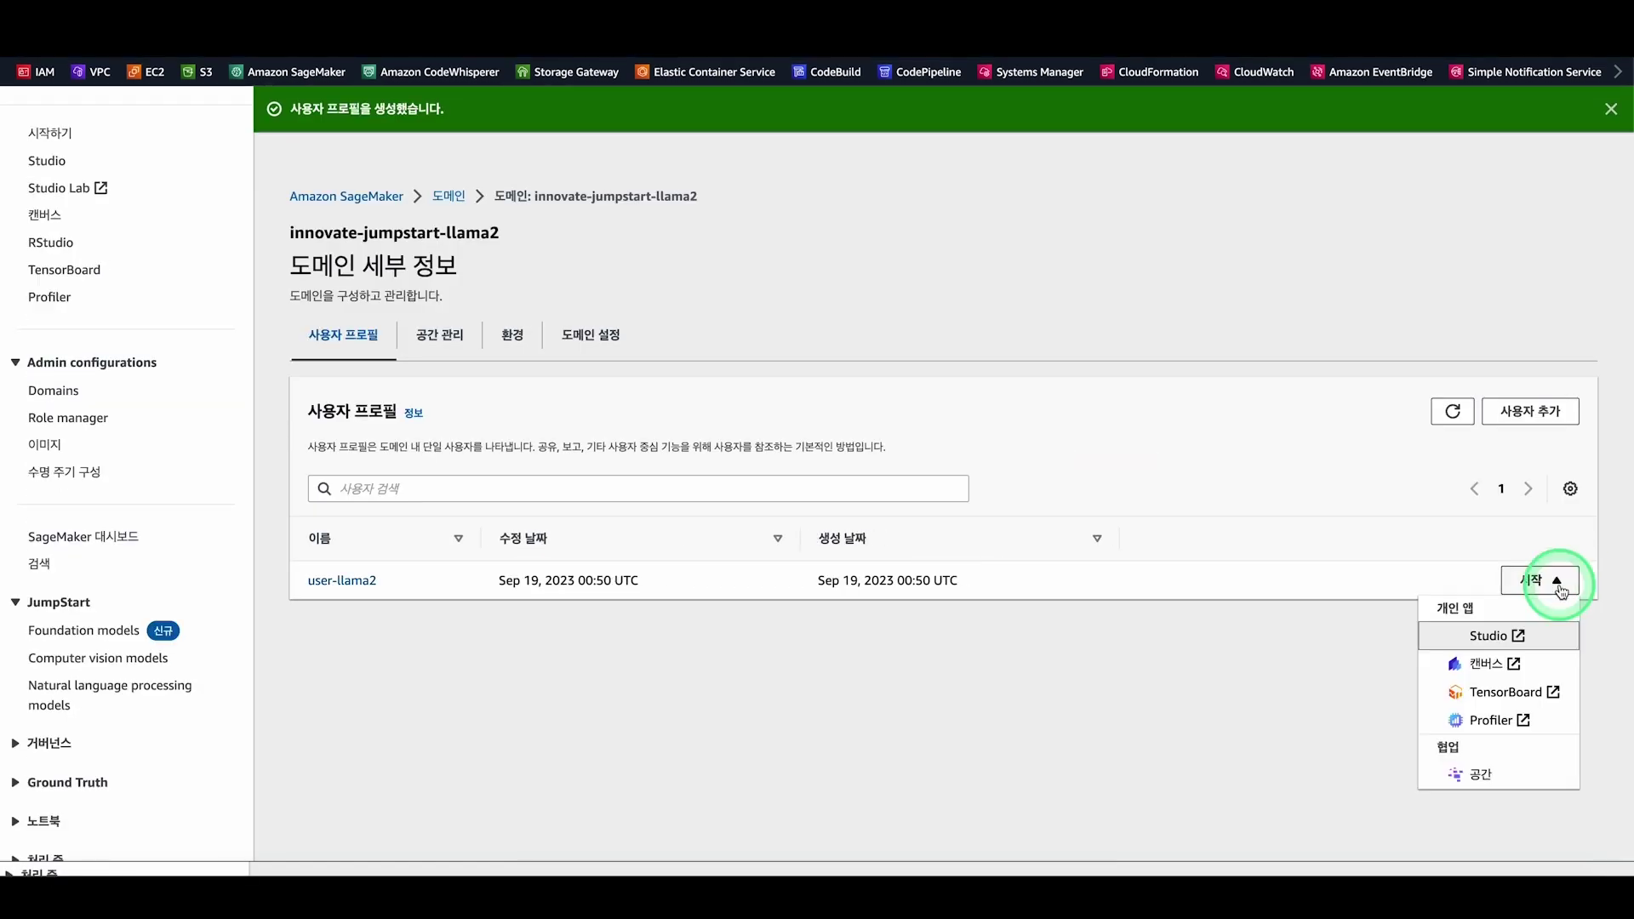
click(1475, 636)
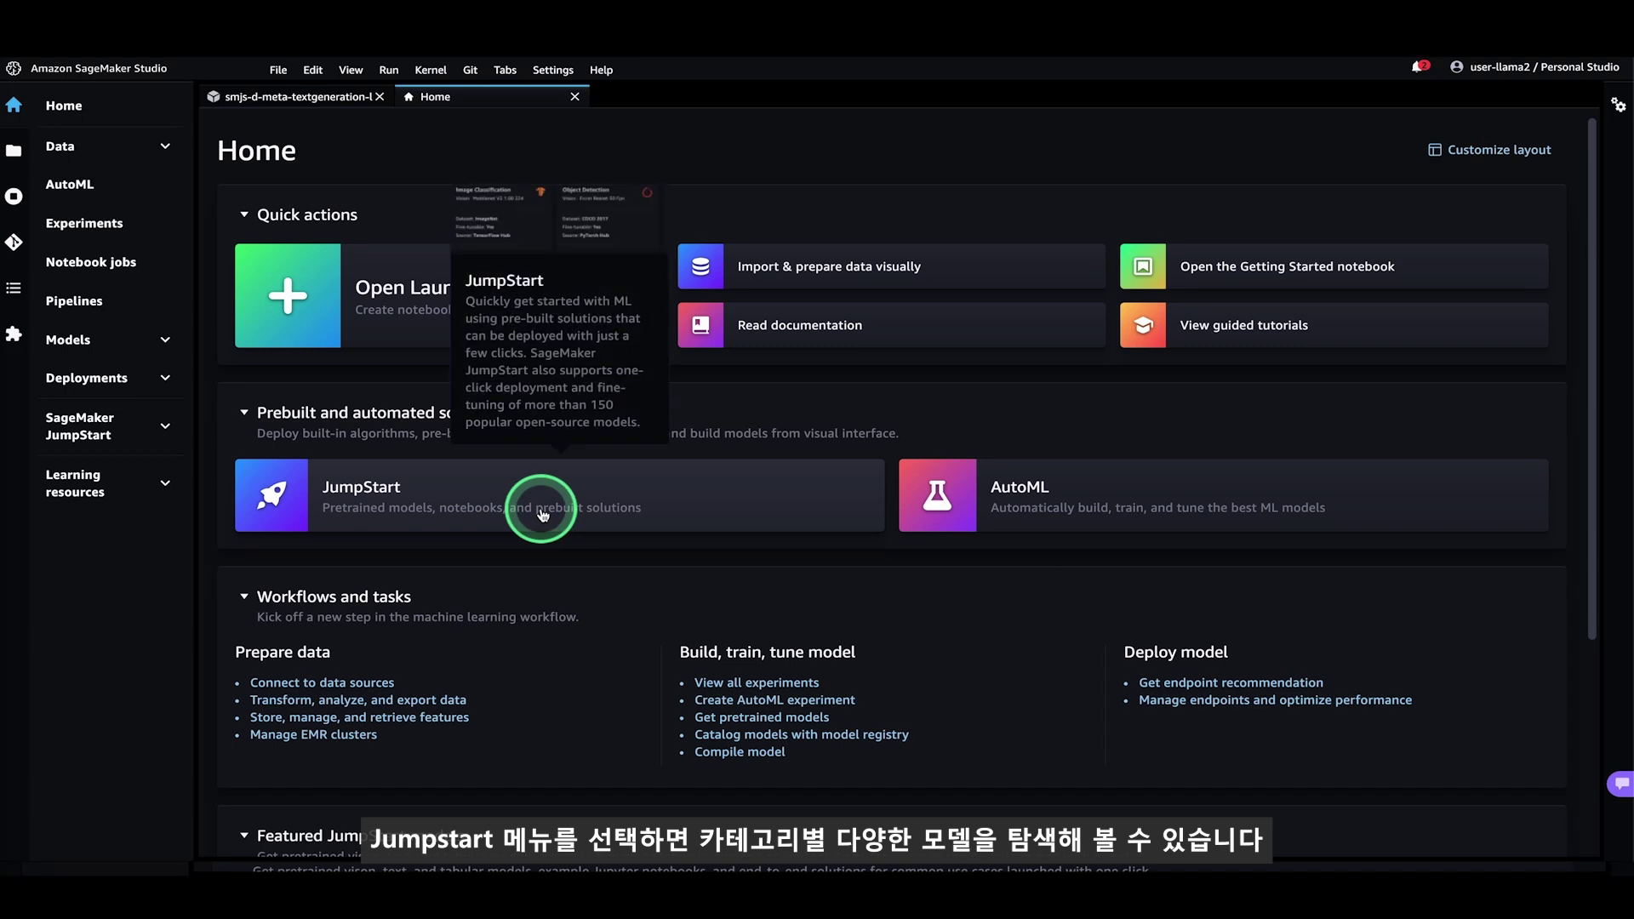
click(542, 511)
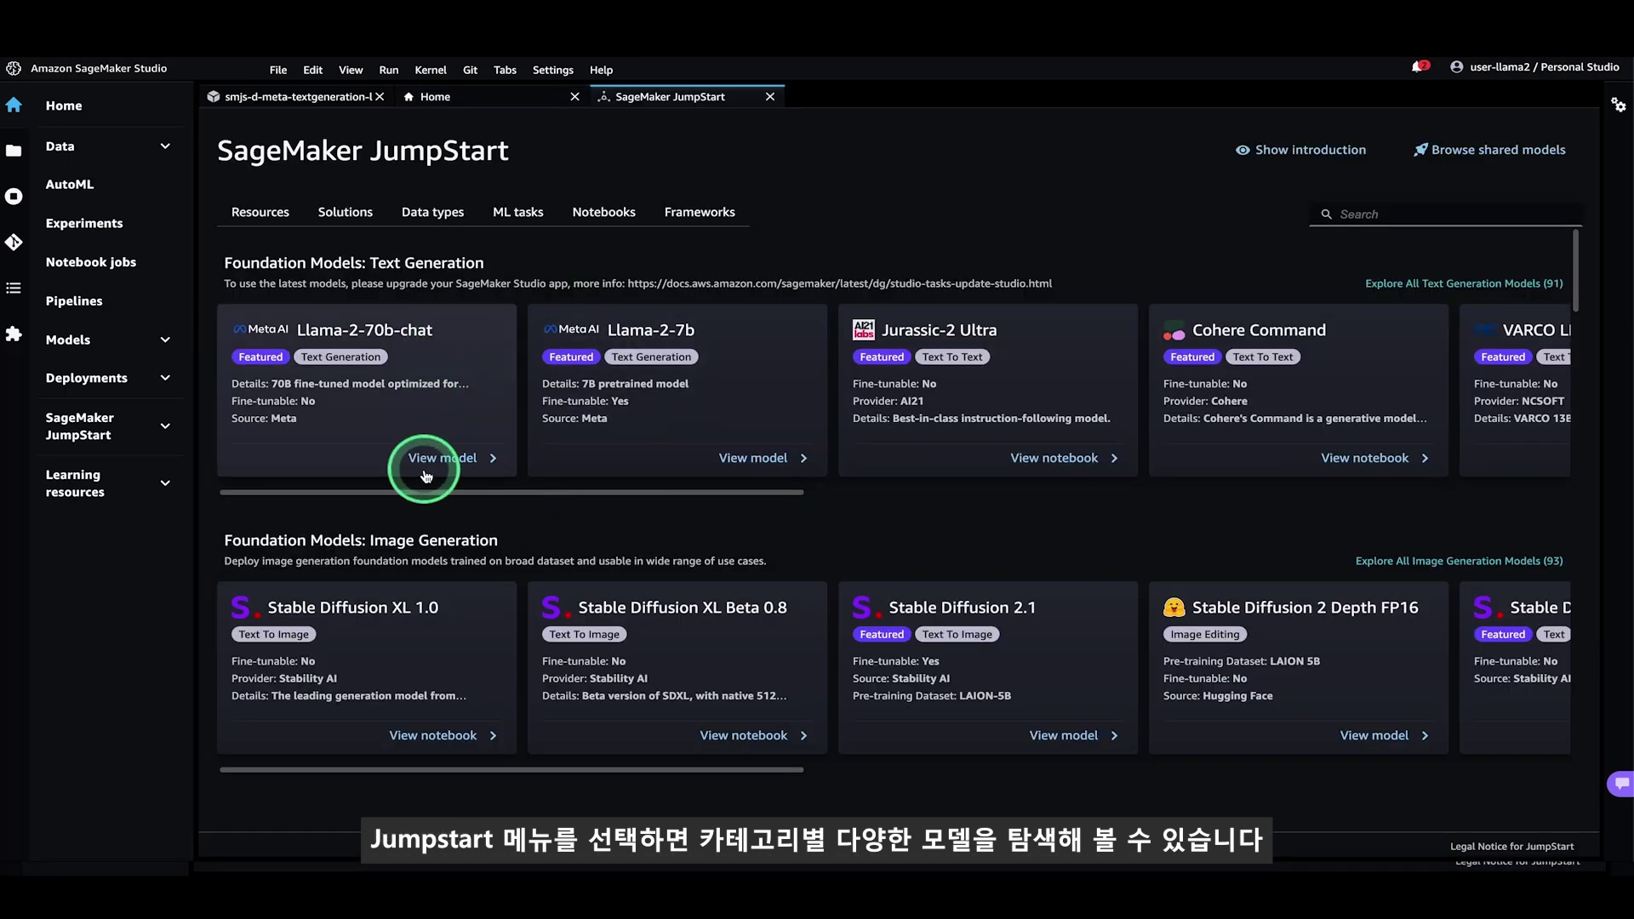
- Search JumpStart for llama-2 and open the Llama-2-70b-chat model
drag(411, 496, 318, 498)
click(1393, 213)
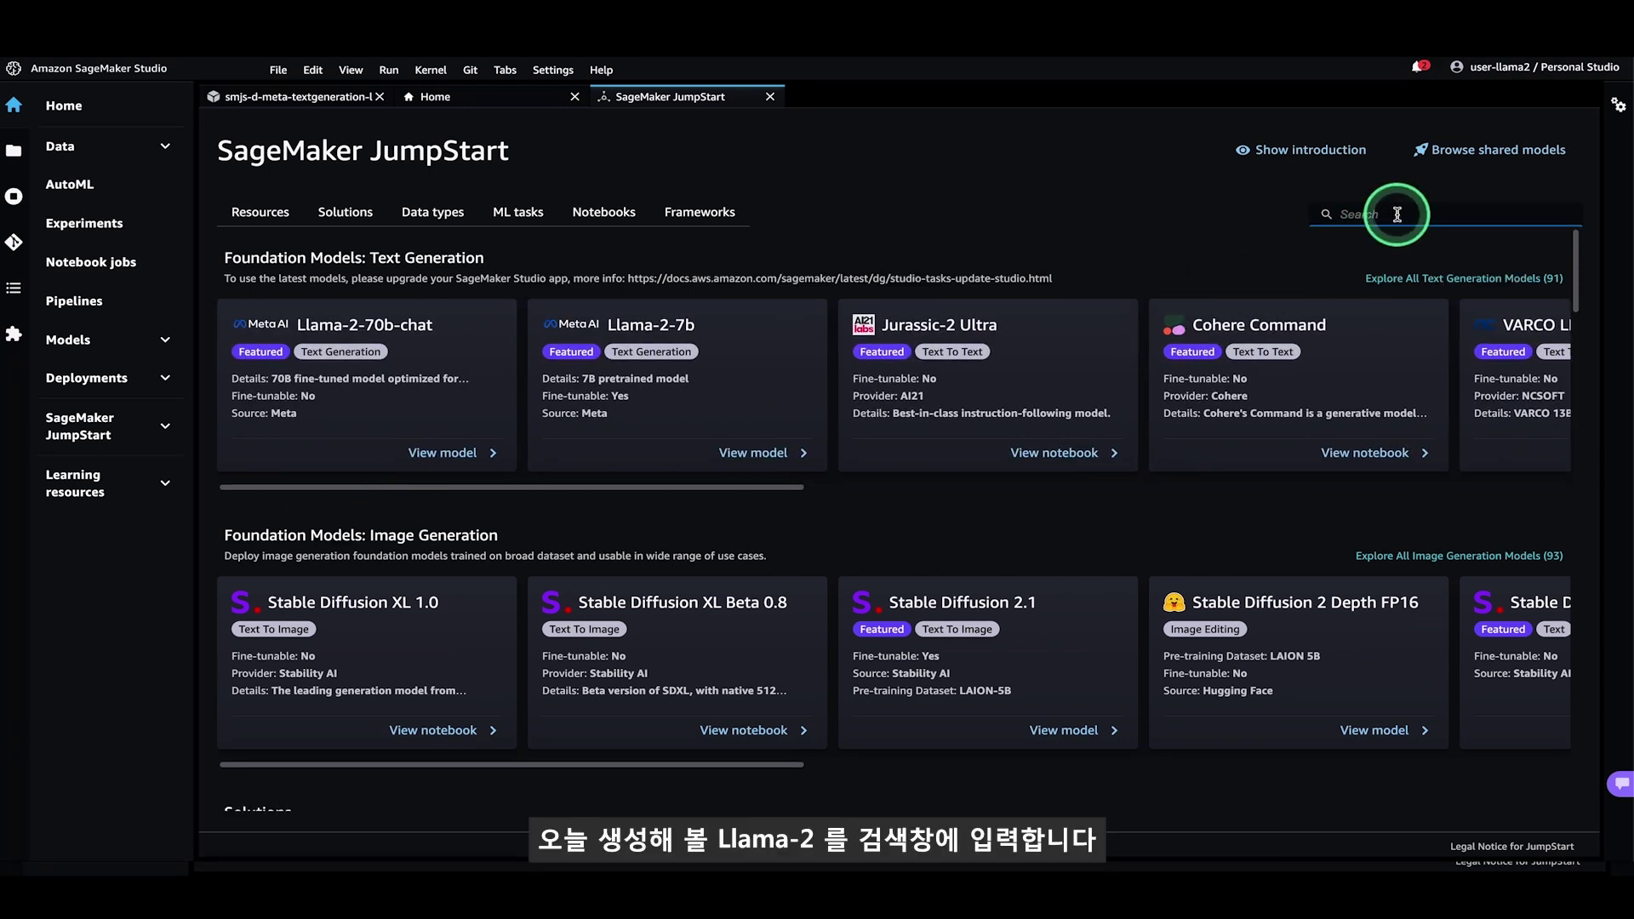
text(llama-2)
key(Return)
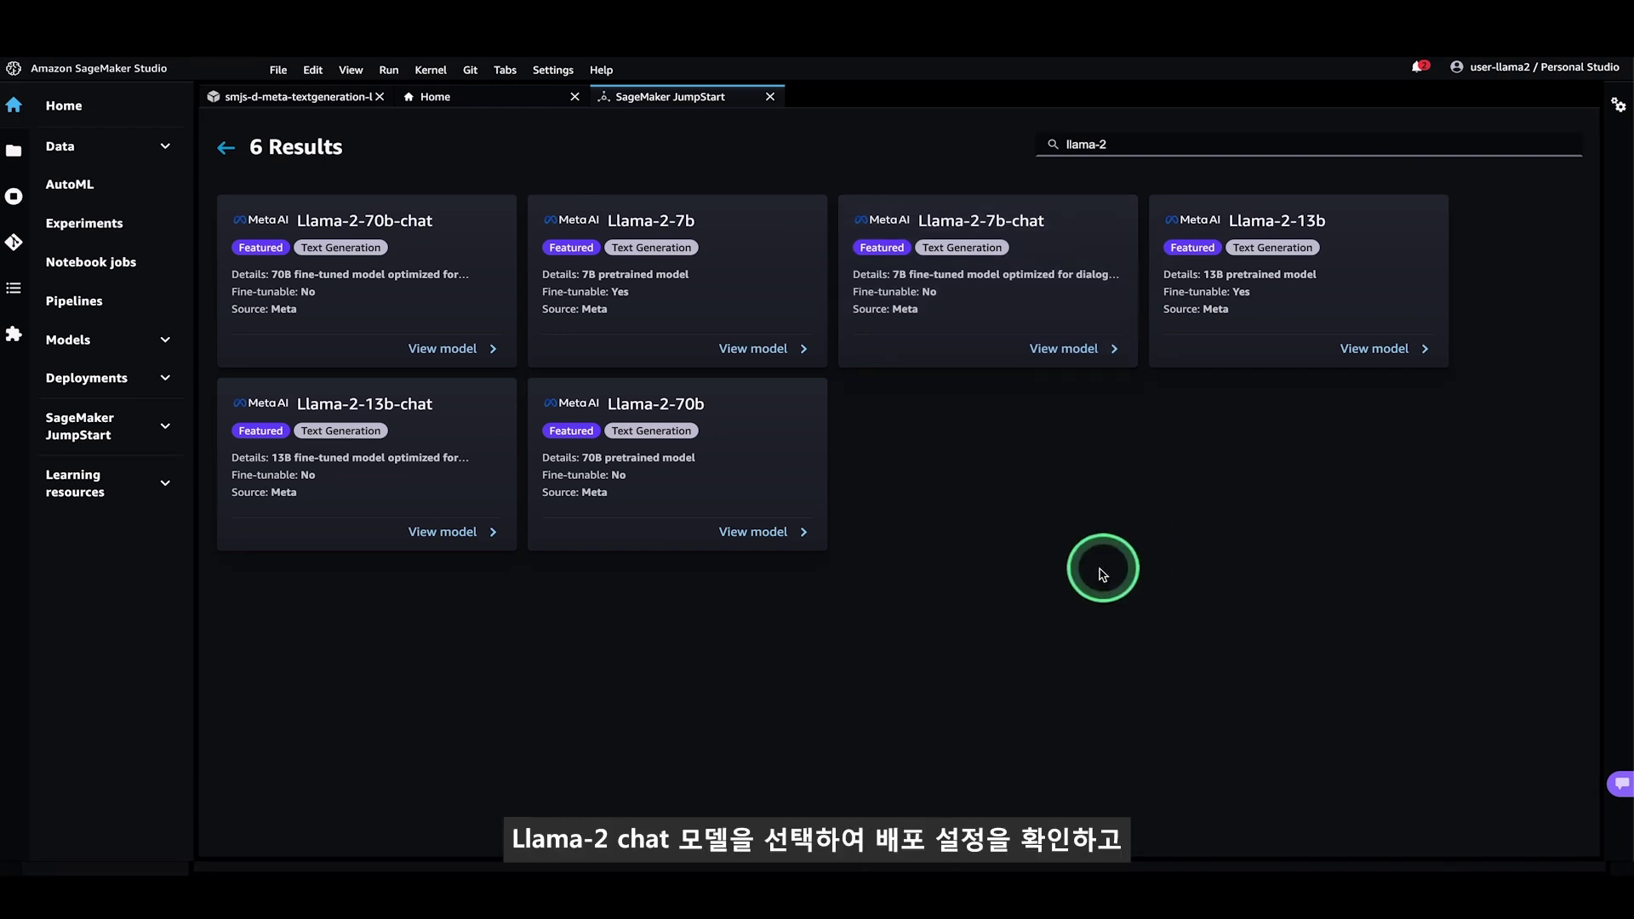
click(434, 349)
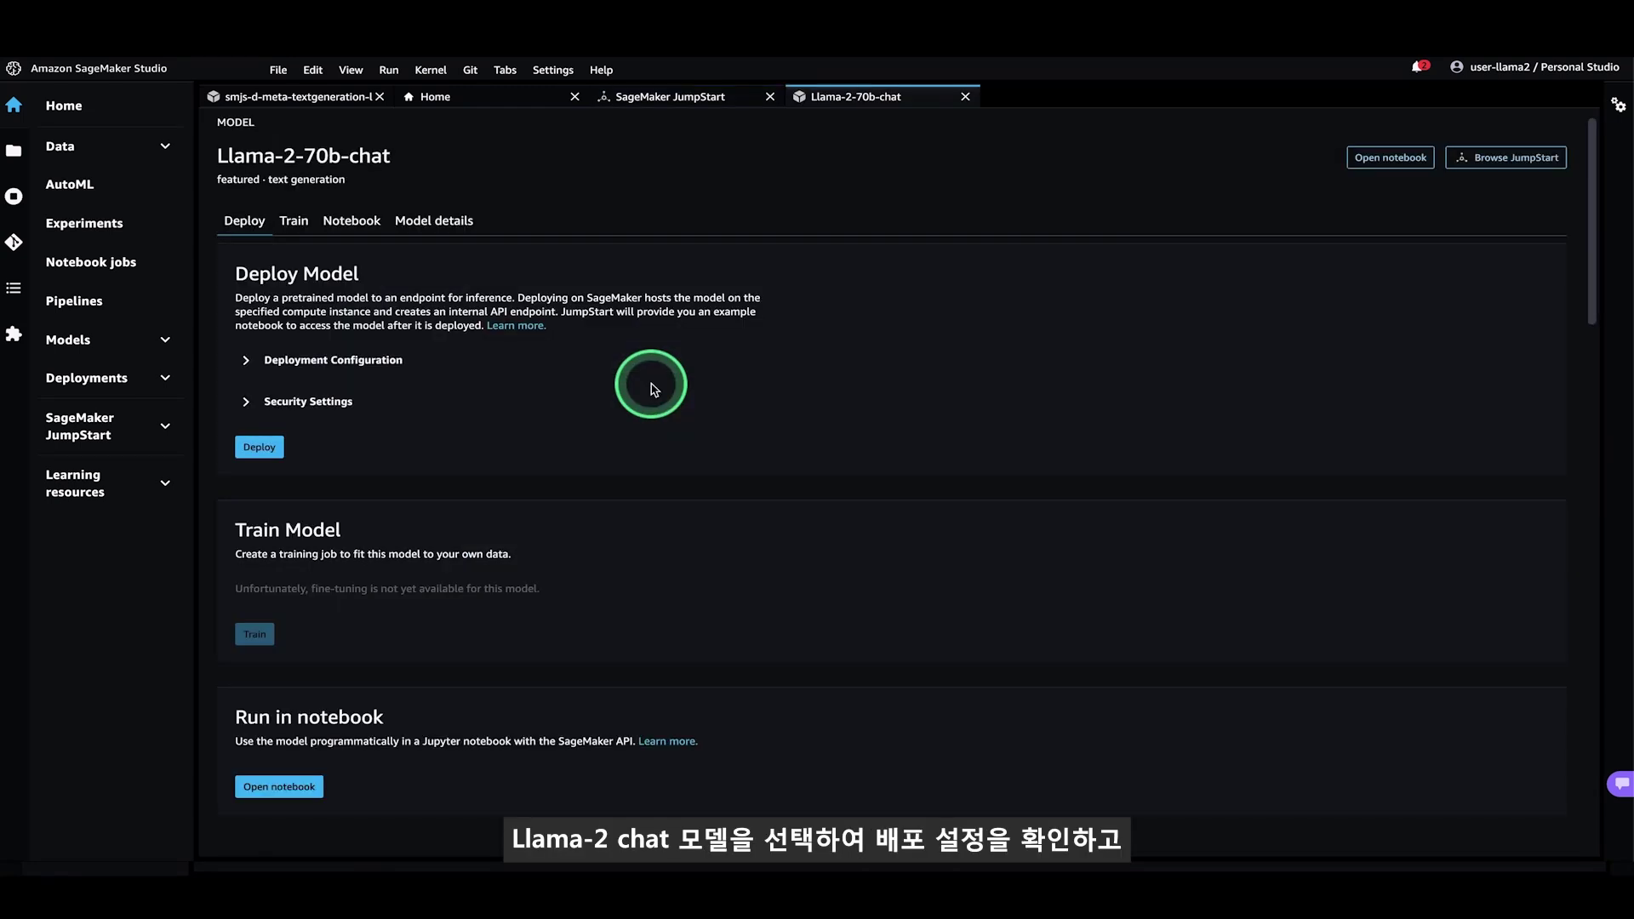
- Review the deployment configuration, deploy Llama-2-70b-chat with the default settings, and accept the EULA and AUP
click(248, 364)
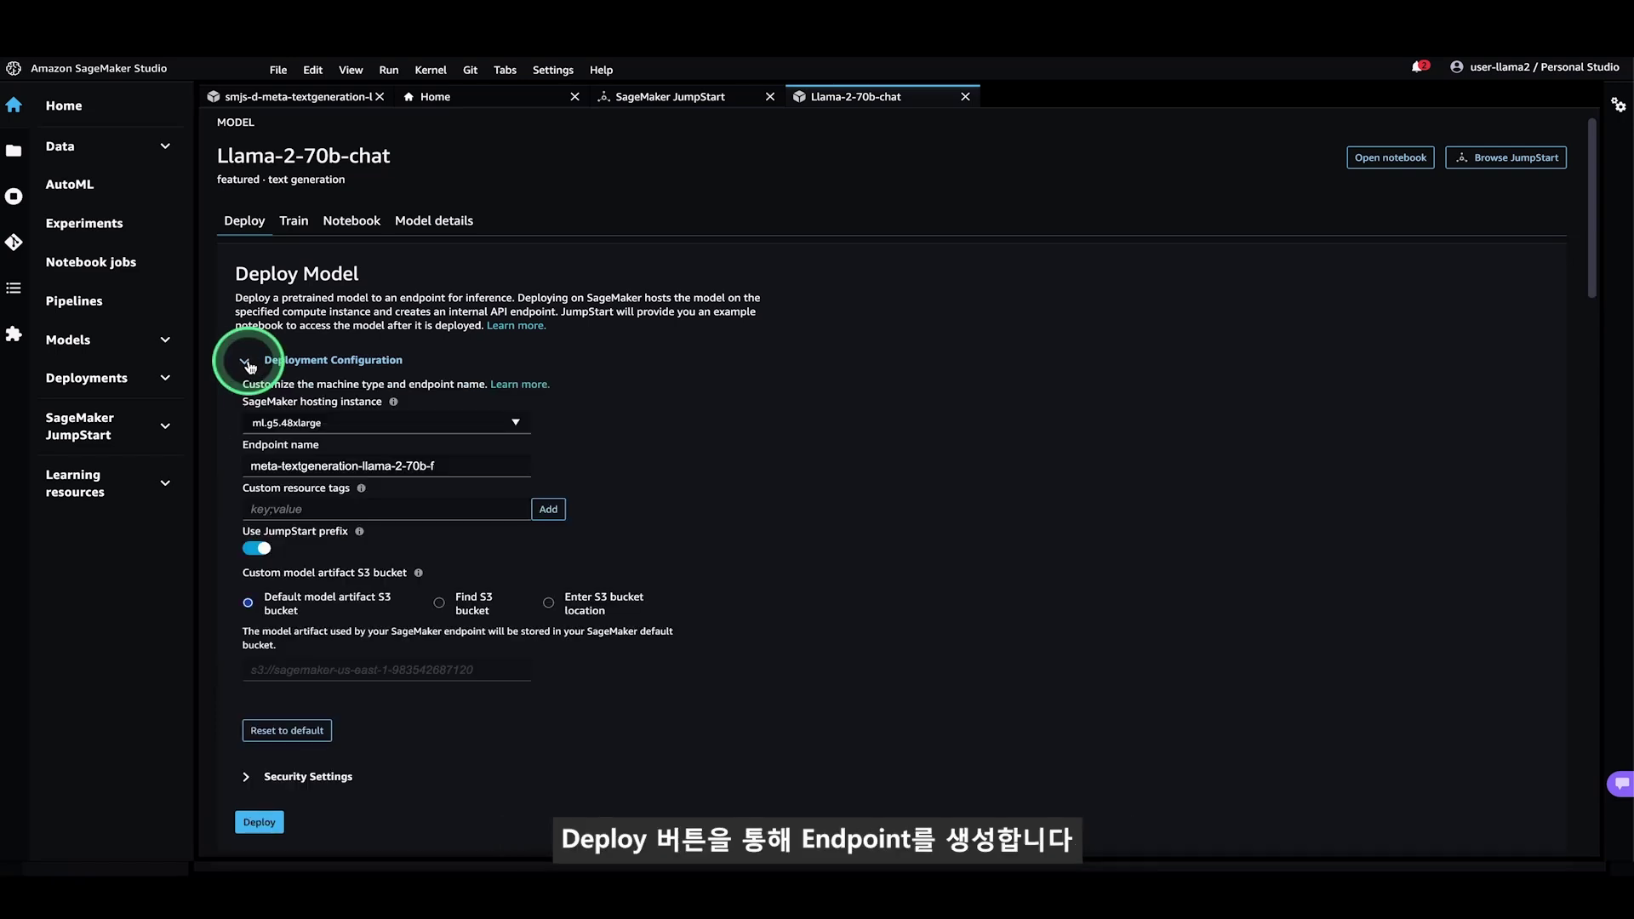
click(248, 364)
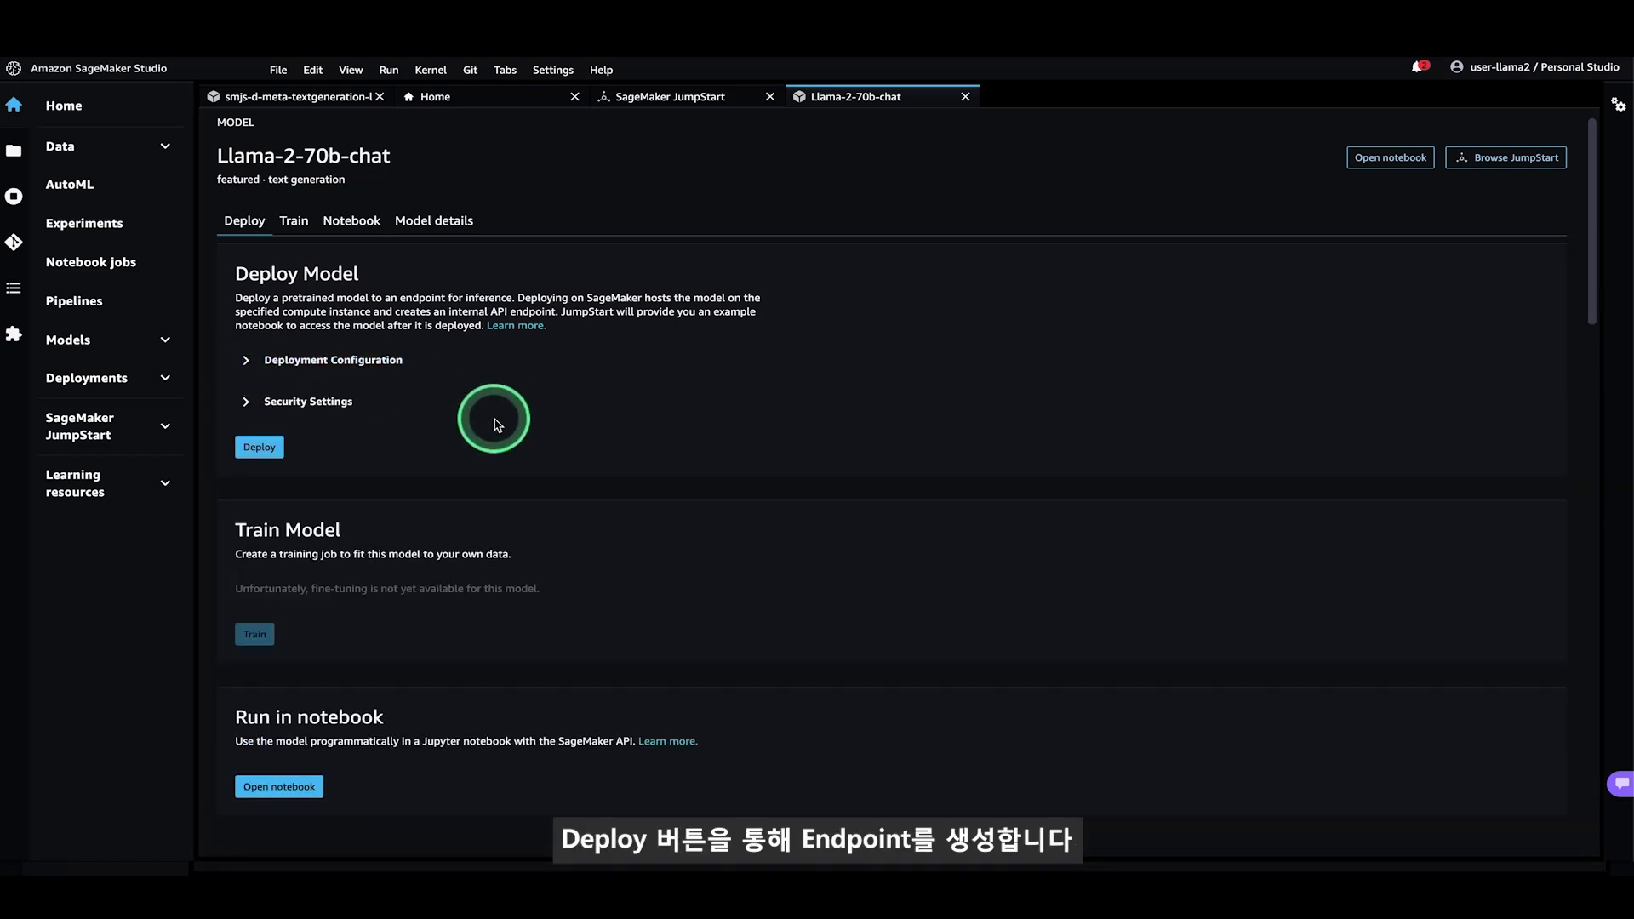
click(257, 450)
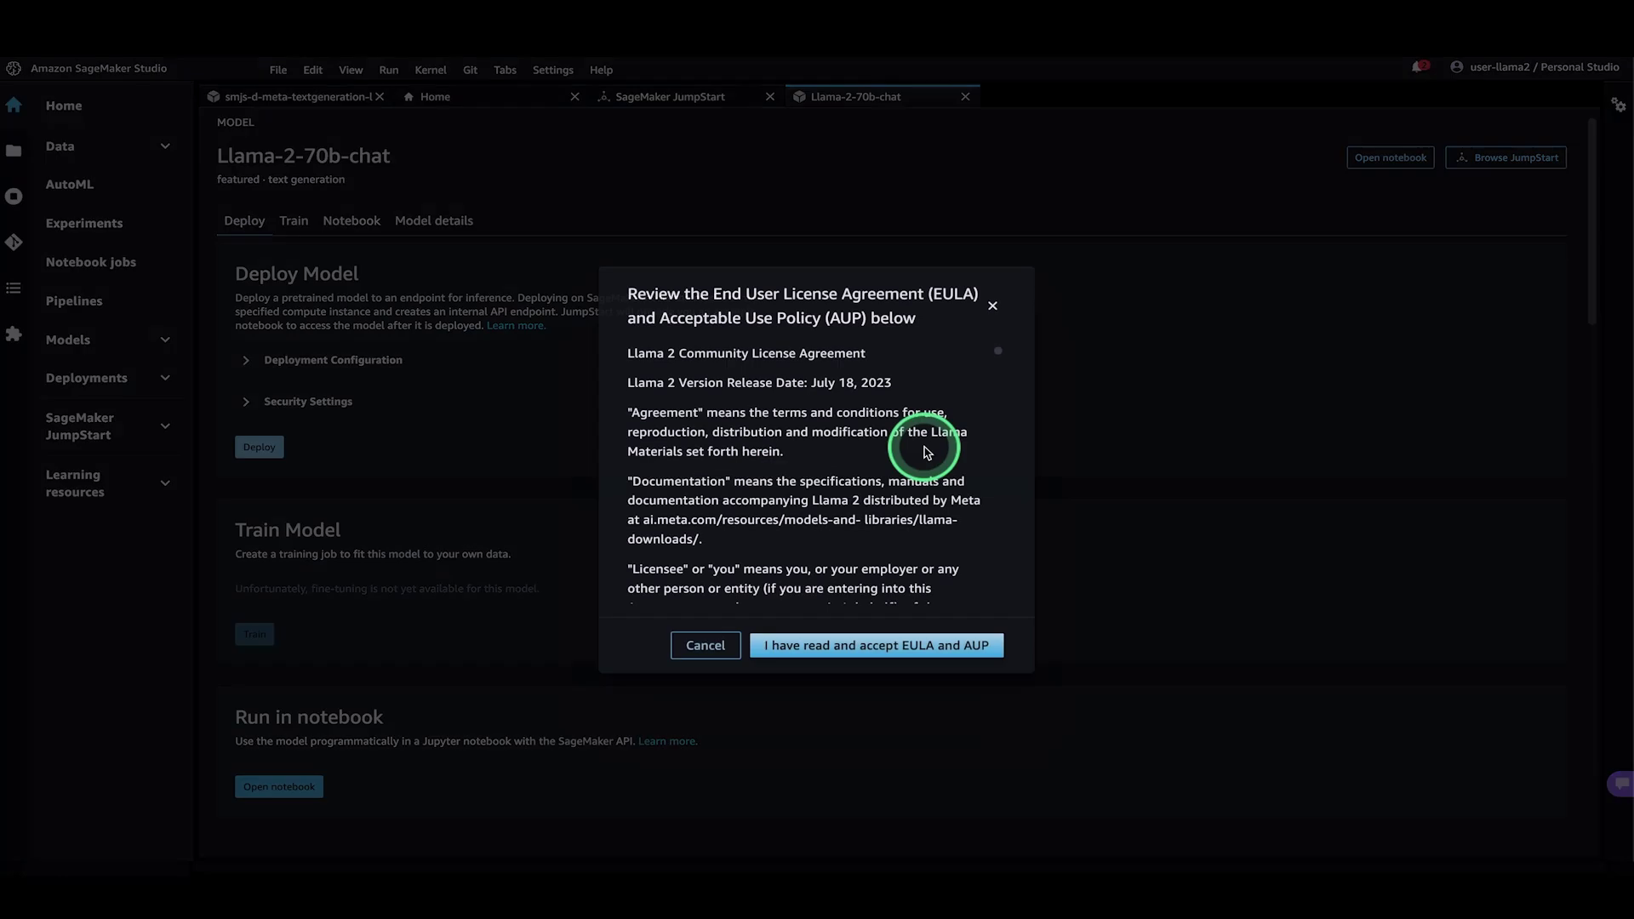
click(889, 644)
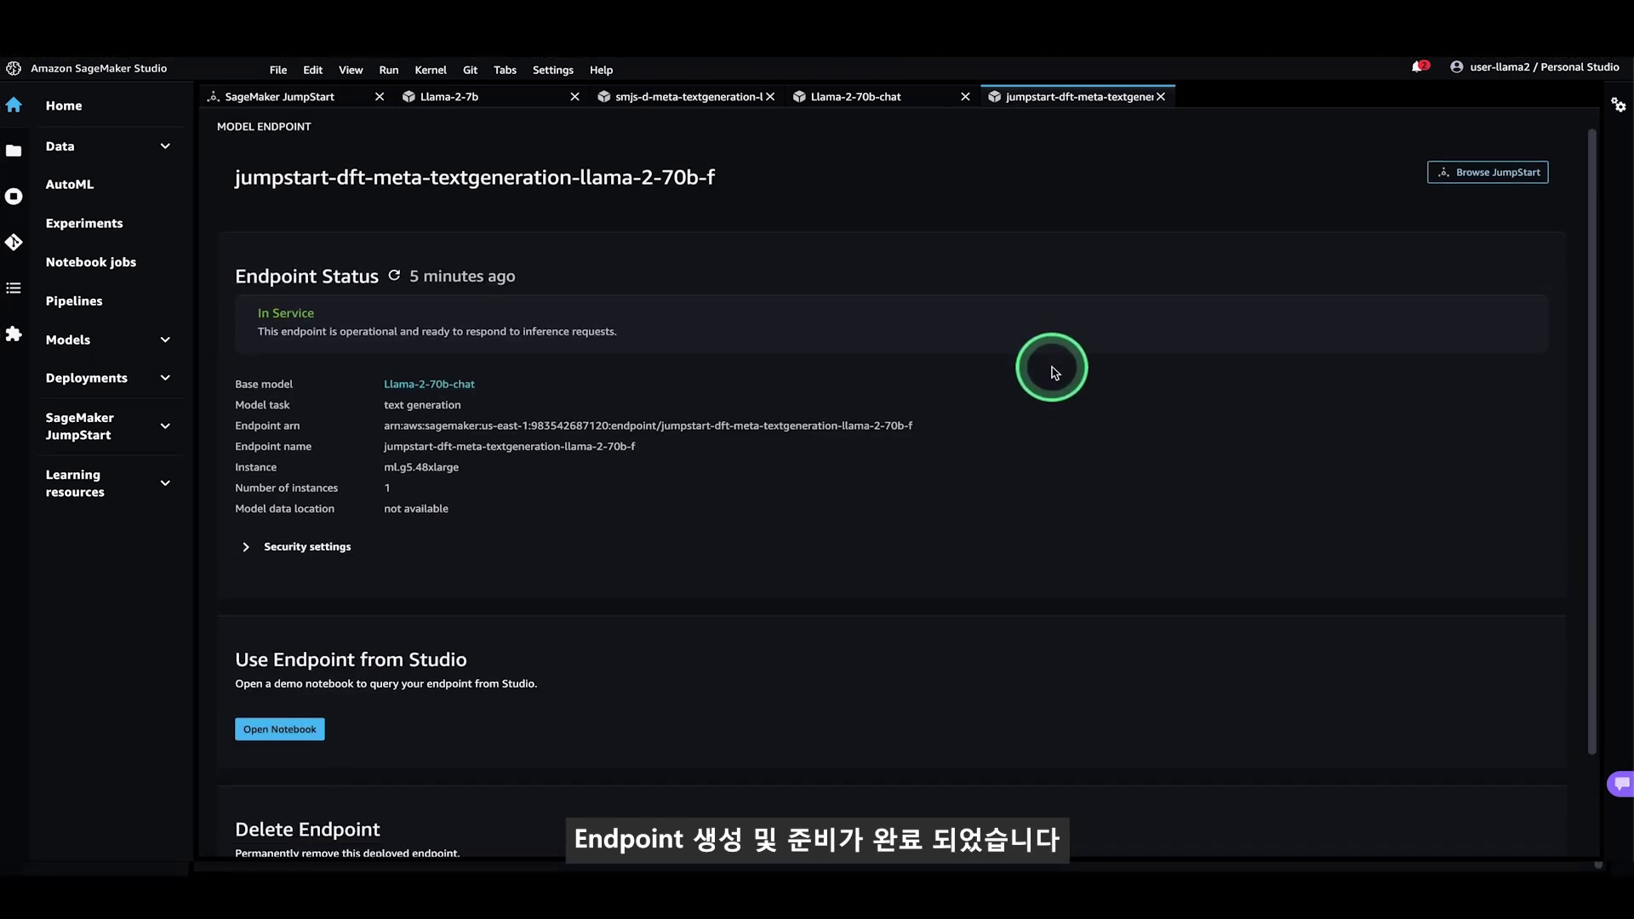
- Open the endpoint's demo notebook with the Data Science 2.0 image, Python 3 kernel and ml.t3.medium instance
scroll(1054, 372, down, 3)
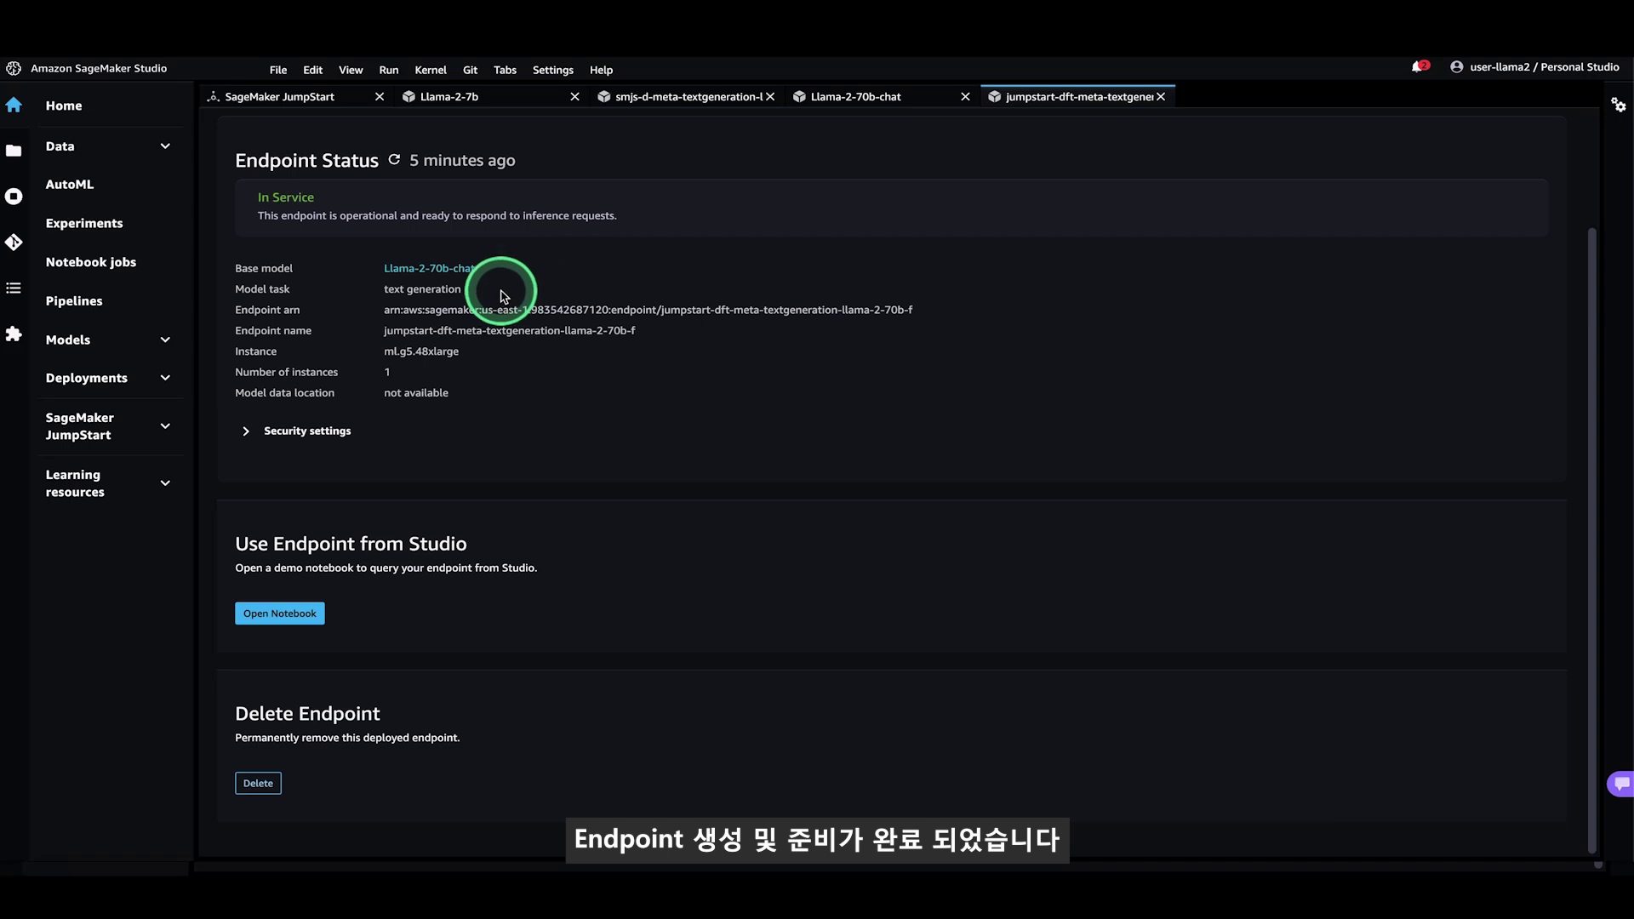
scroll(981, 294, up, 1)
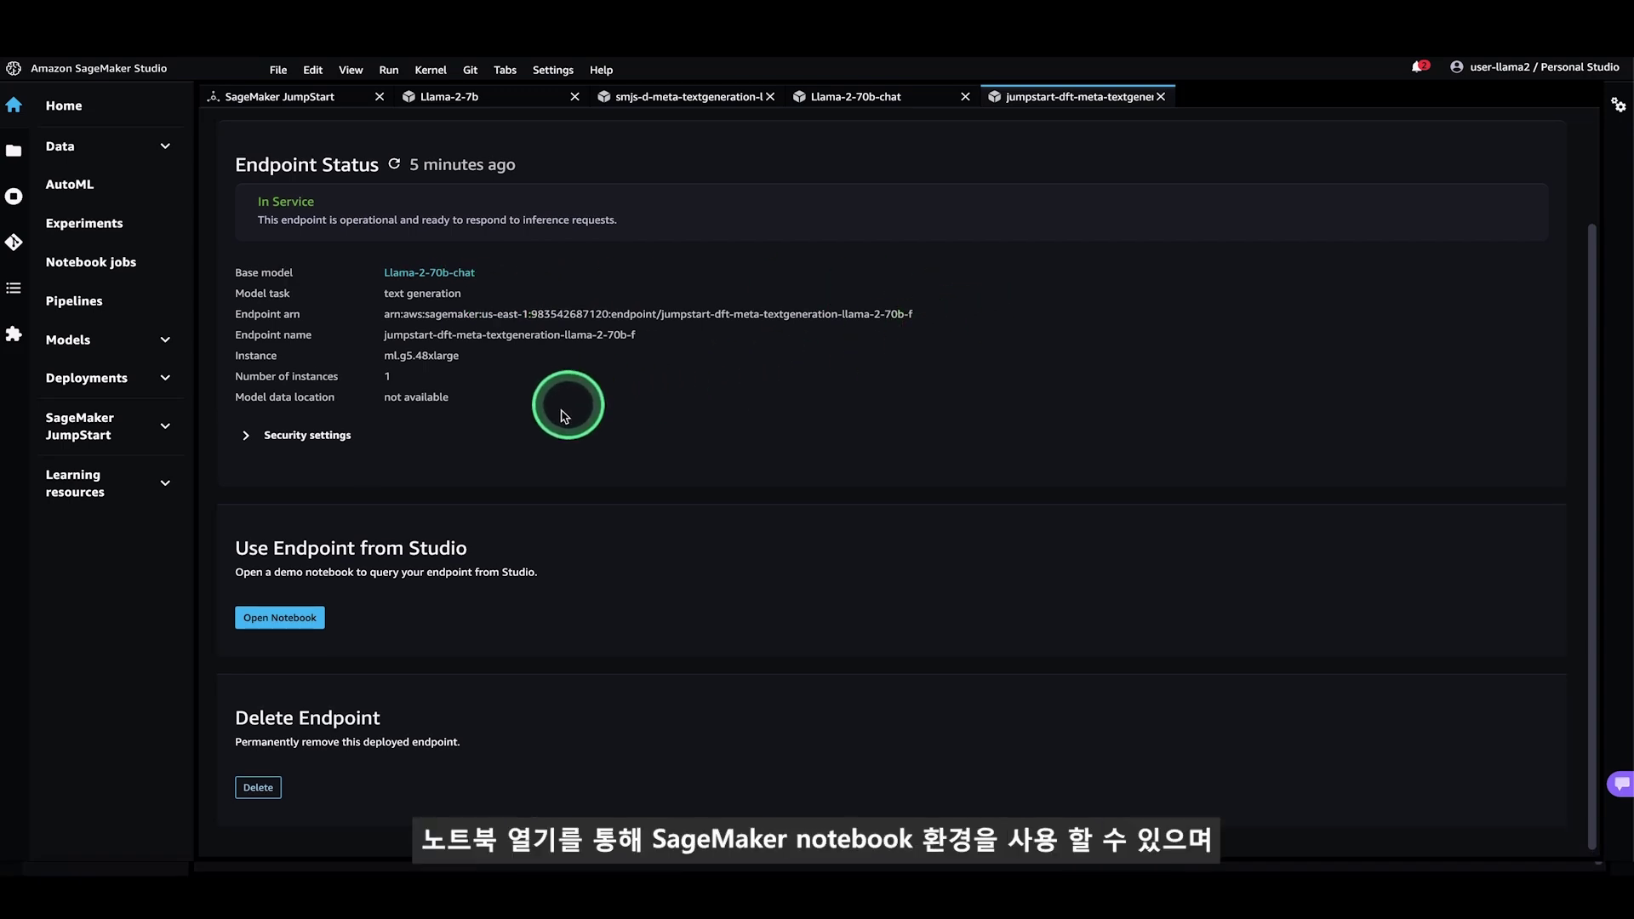
click(258, 620)
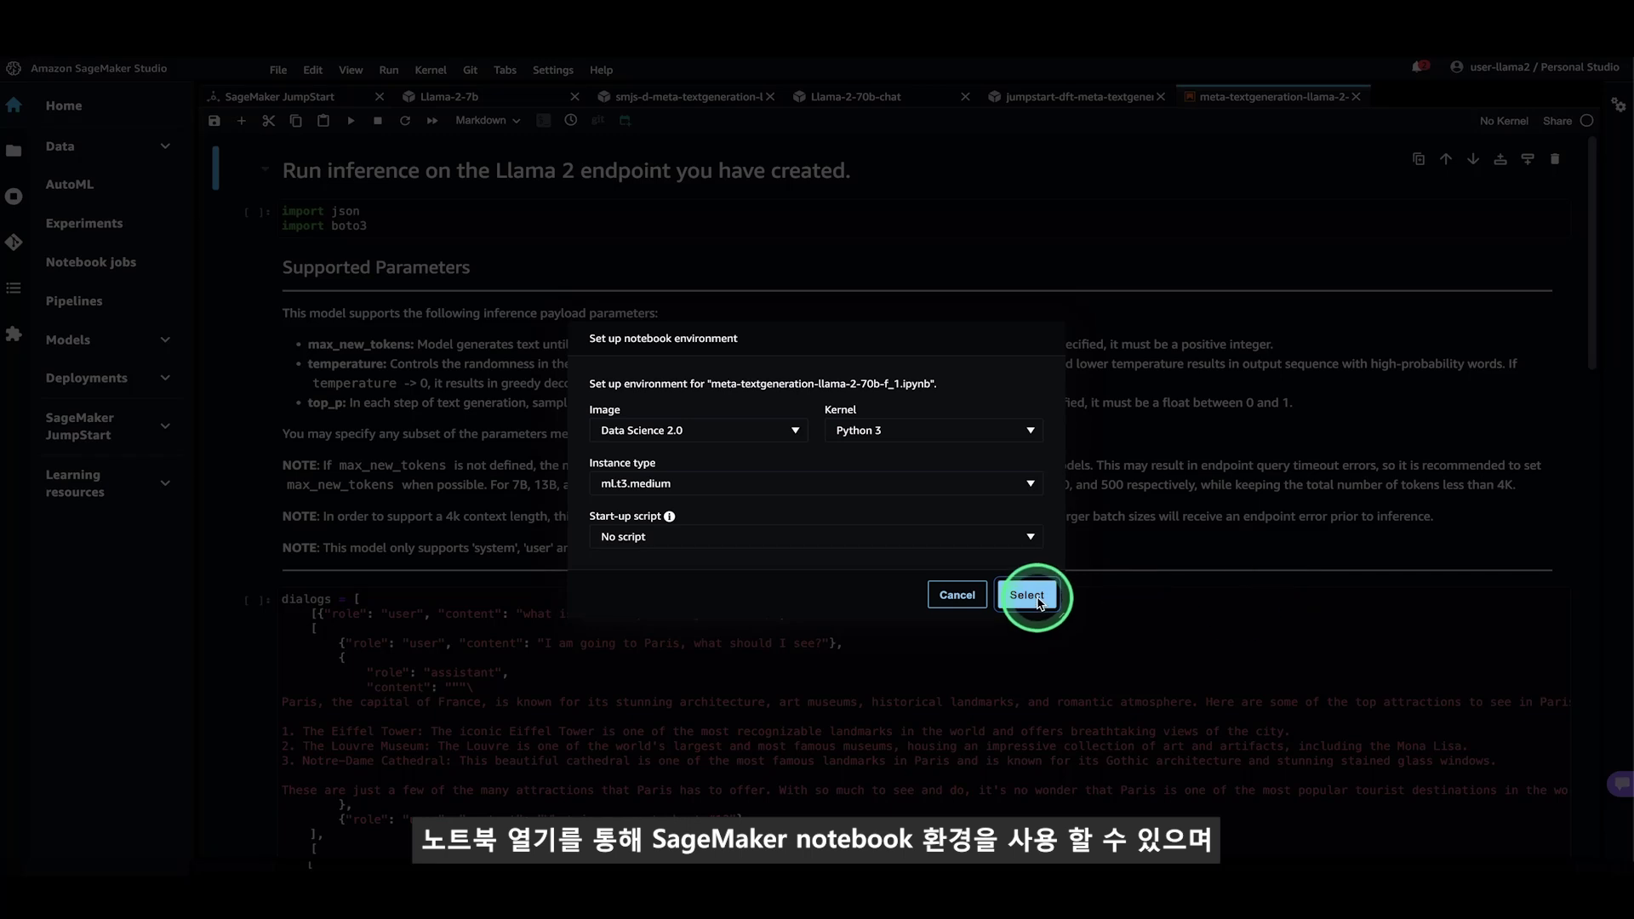
click(1027, 595)
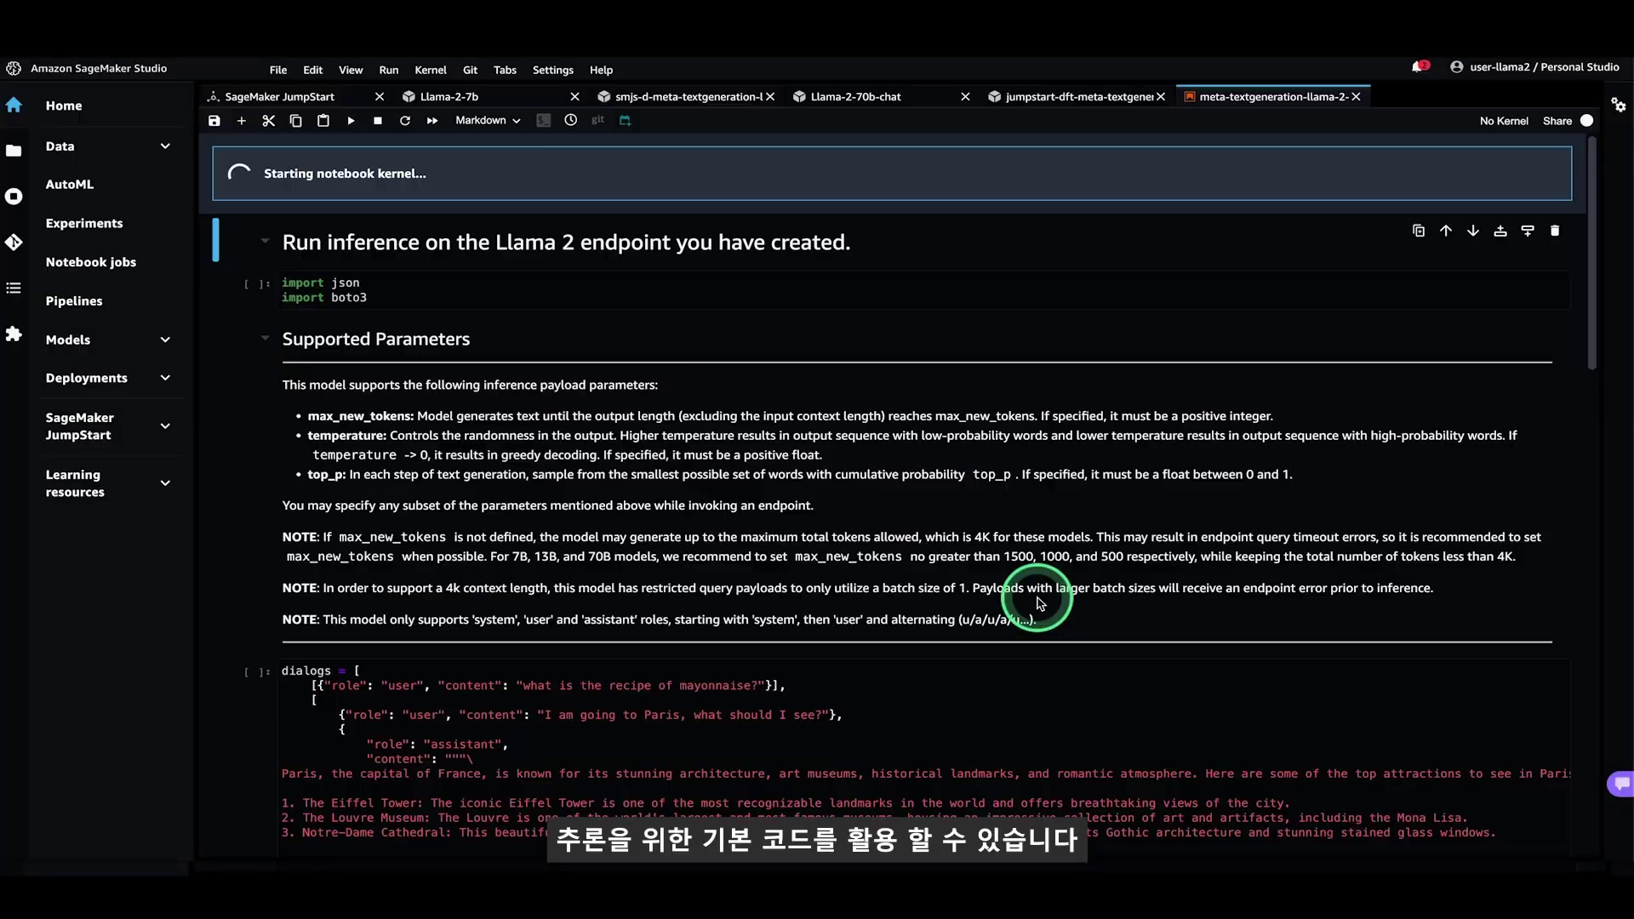
- Run the notebook cells that import json and boto3 and define the dialogs list
click(1229, 224)
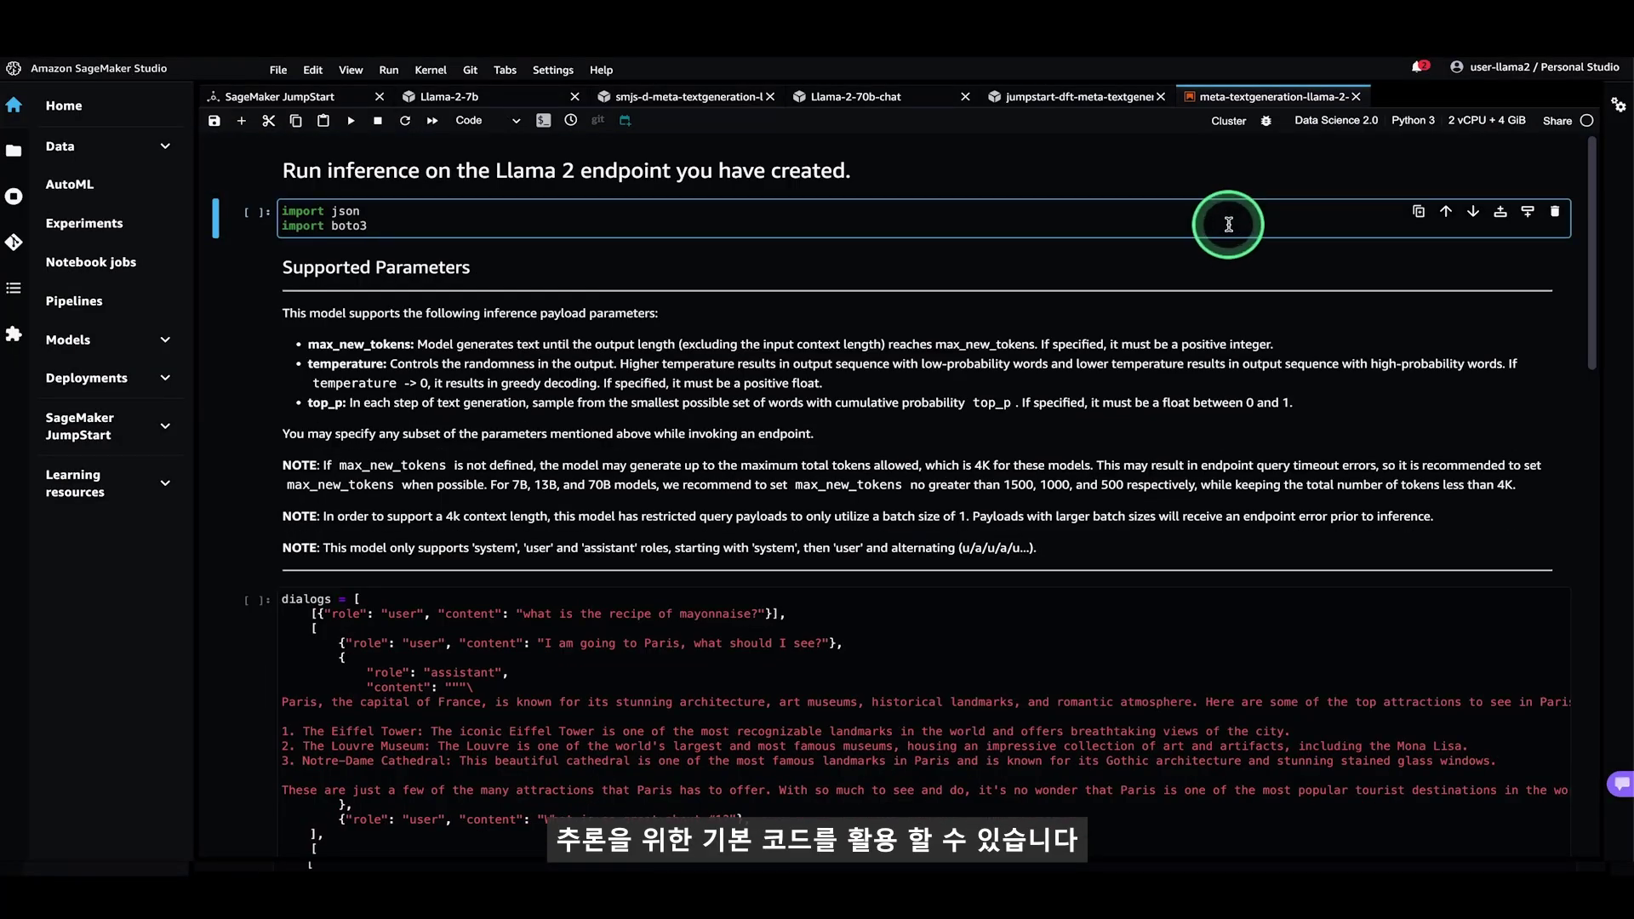
key(shift+Return)
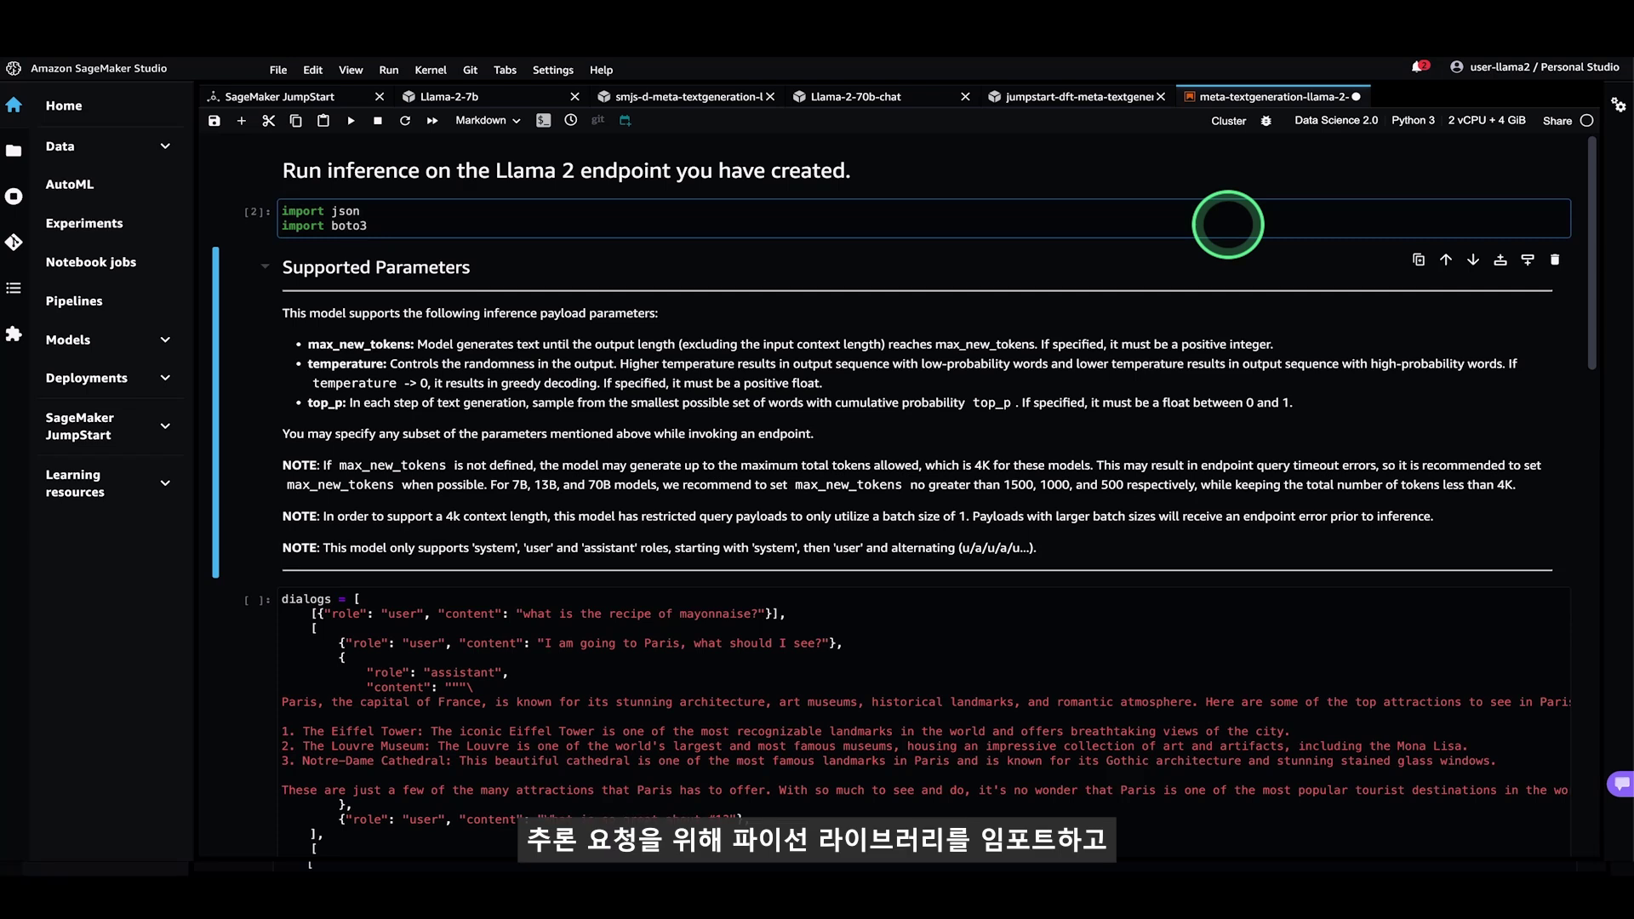
key(shift+Return)
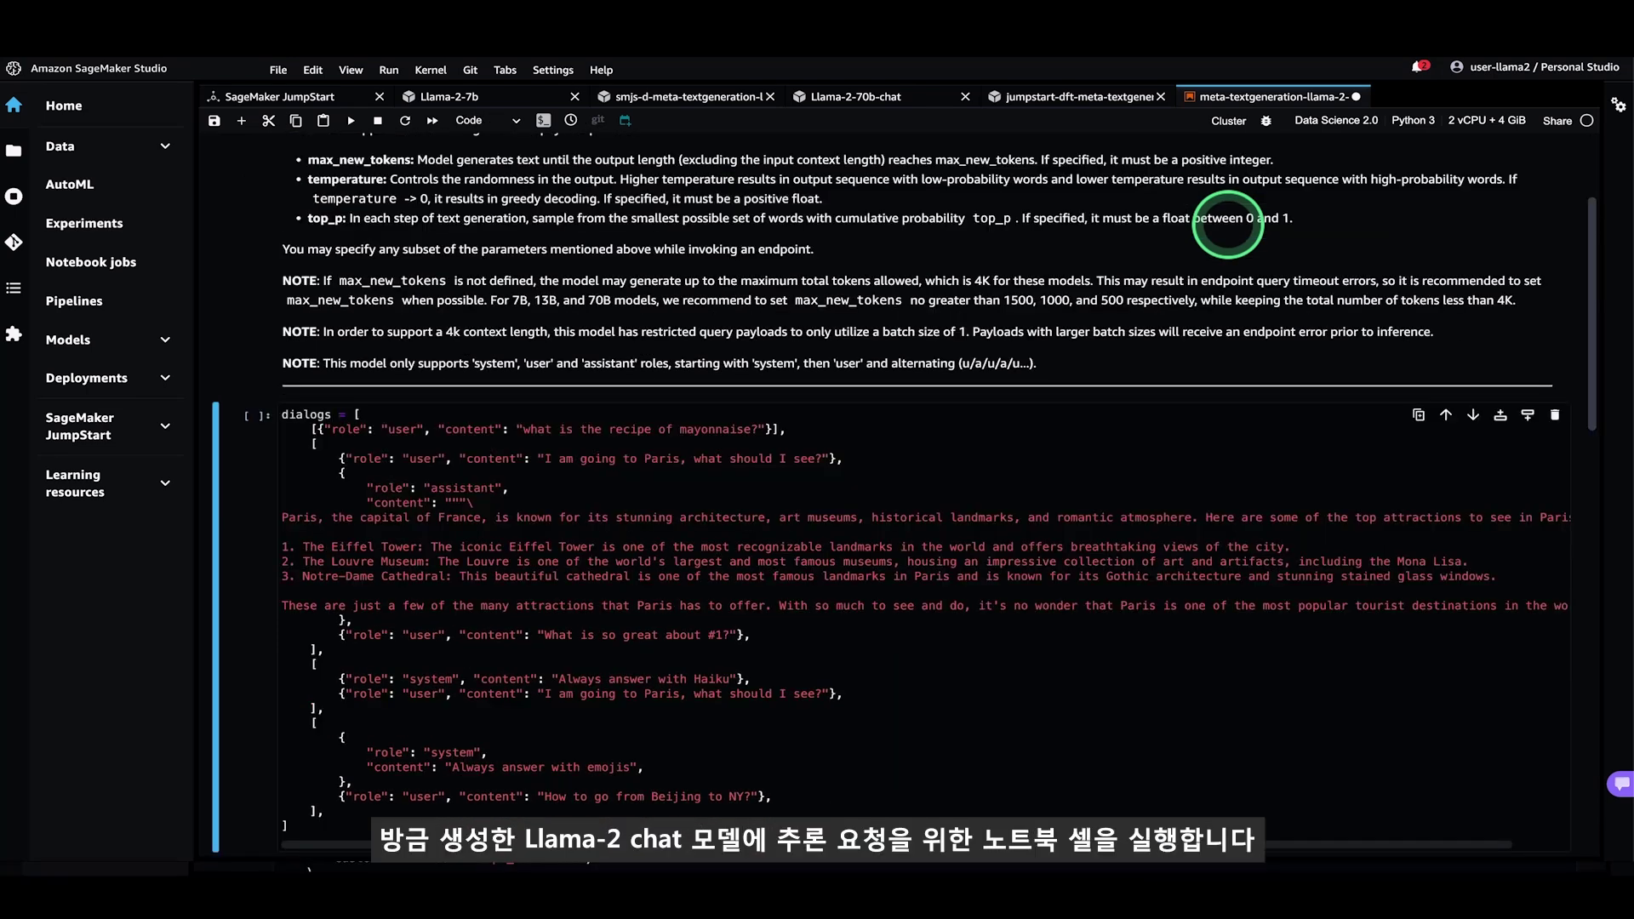
key(shift+Return)
- Run the cells that define query_endpoint and send each dialog to the endpoint, and review the model's responses
scroll(1209, 255, up, 4)
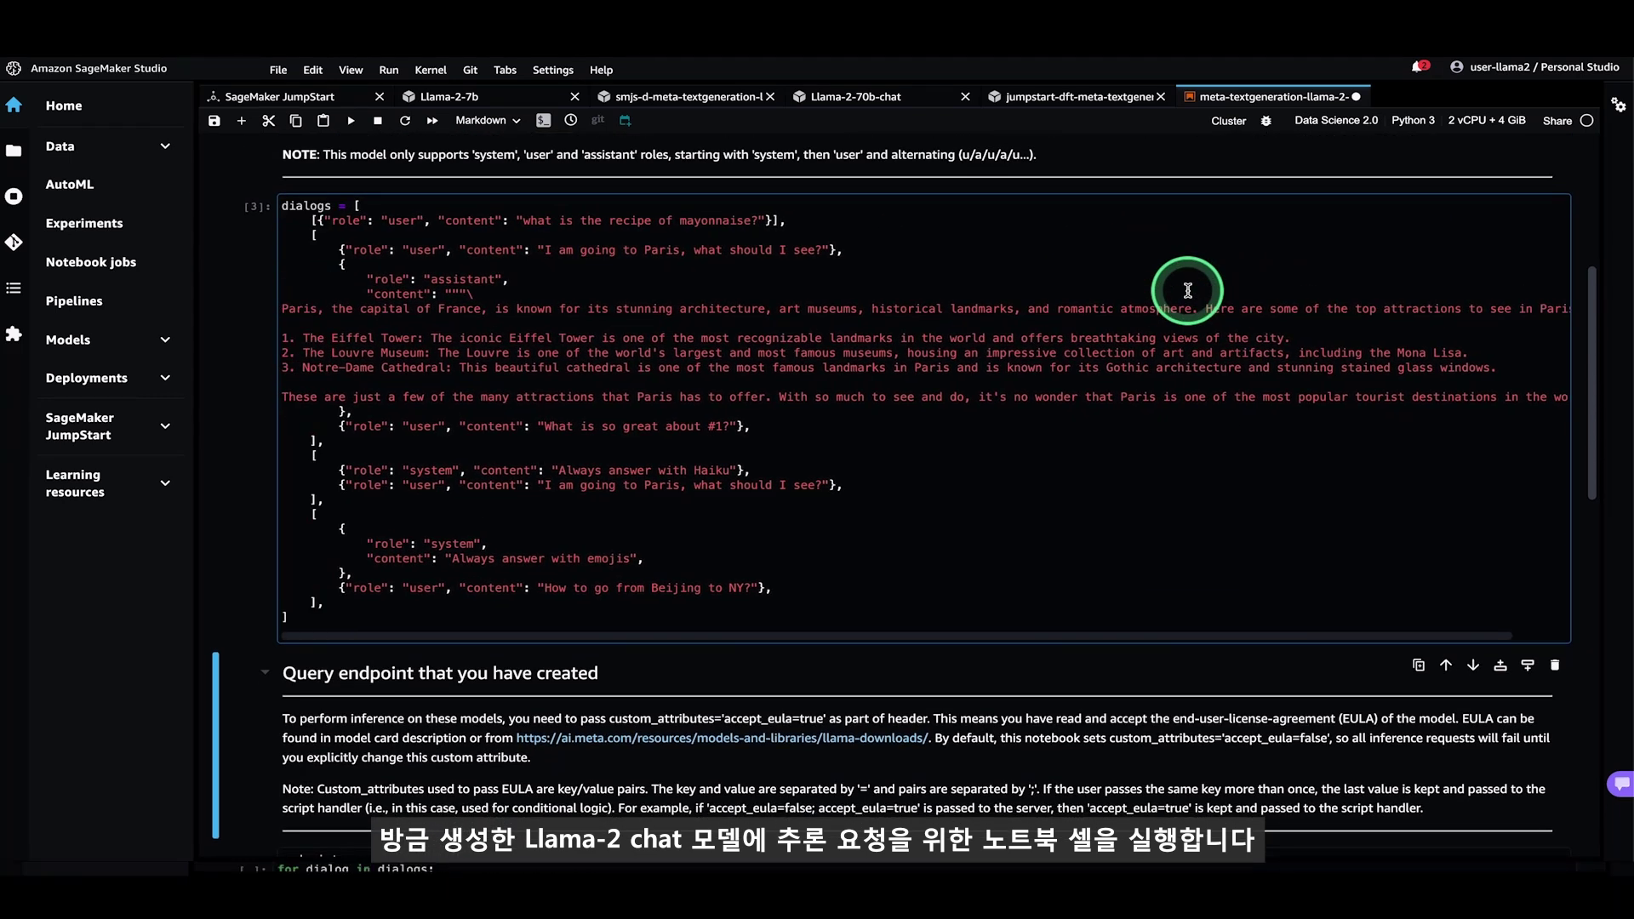
scroll(1189, 291, down, 15)
click(1163, 314)
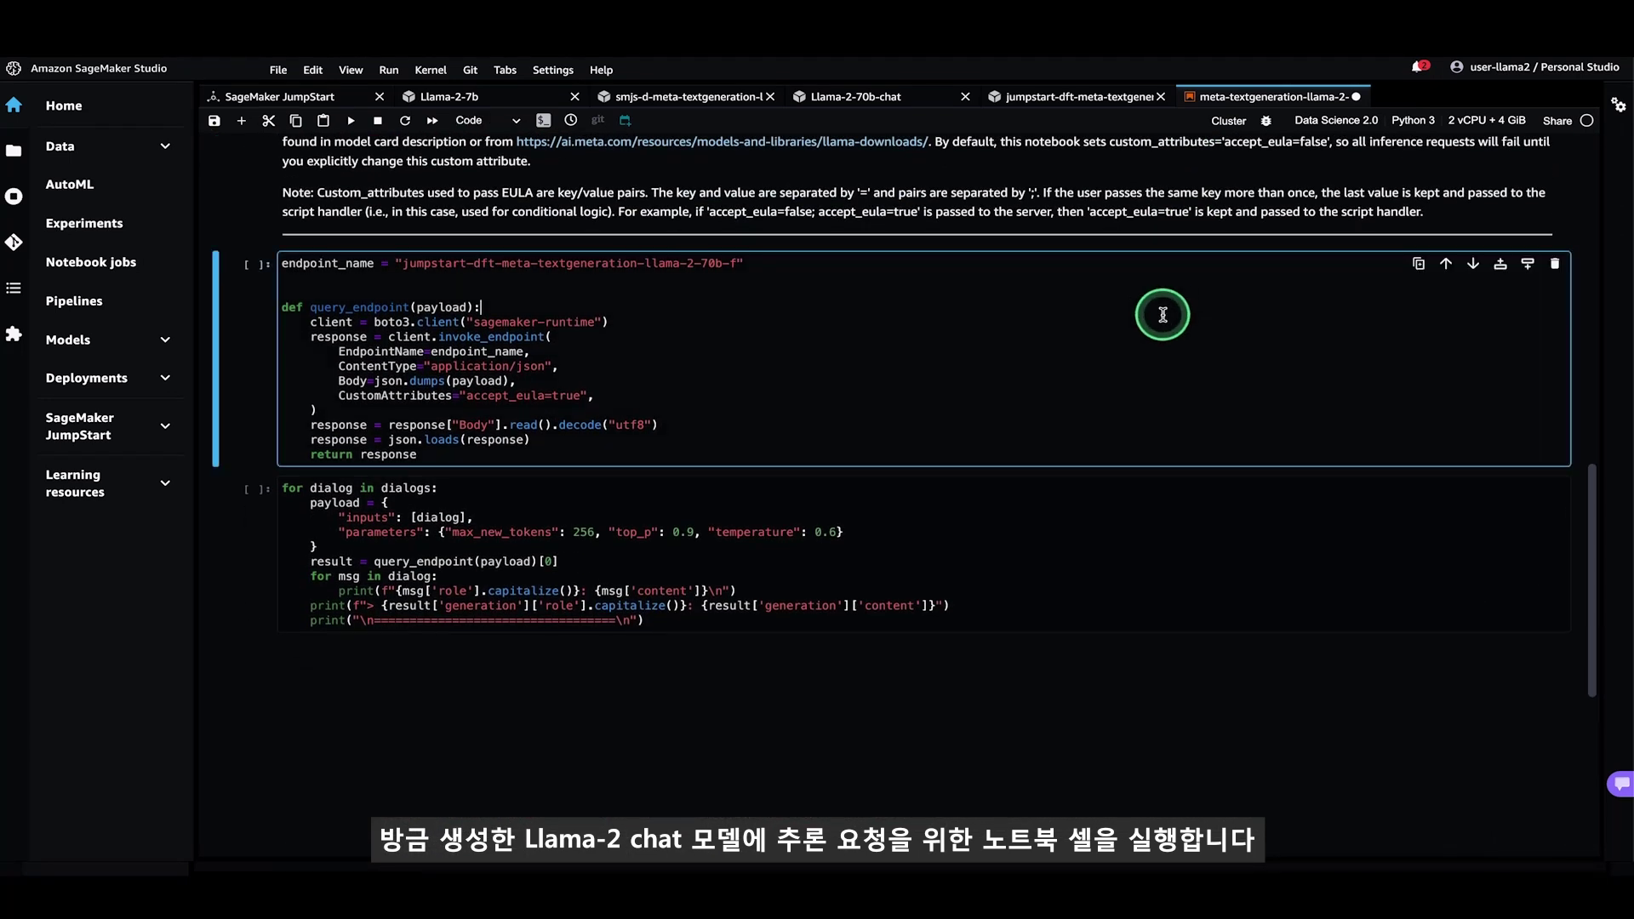
key(shift+Return)
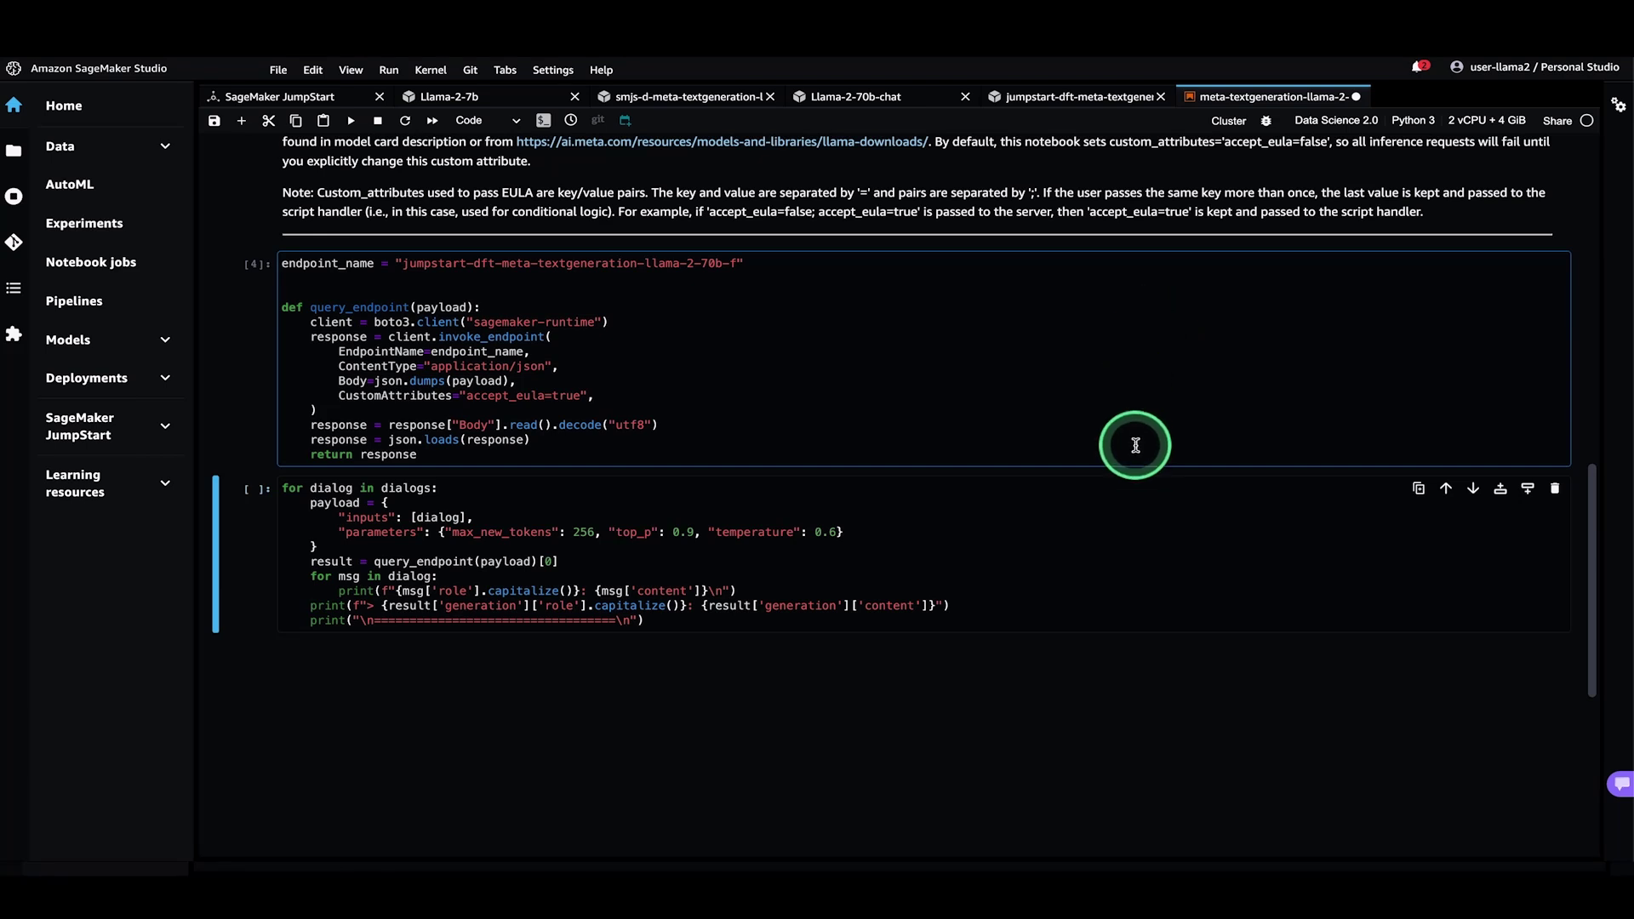
key(shift+Return)
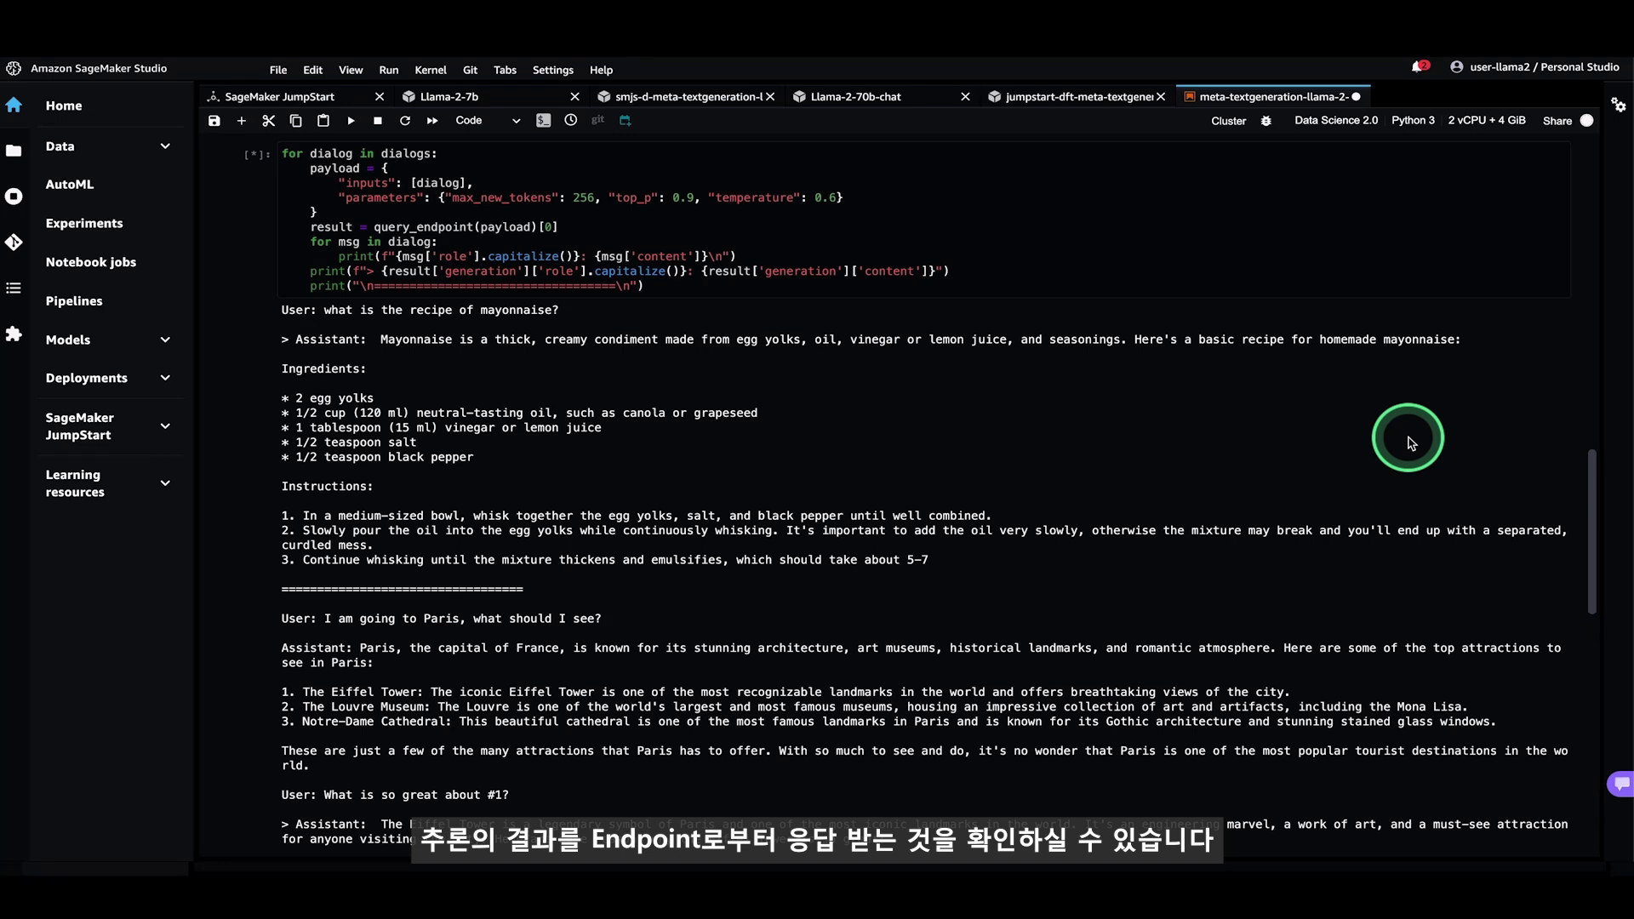
scroll(1409, 442, down, 5)
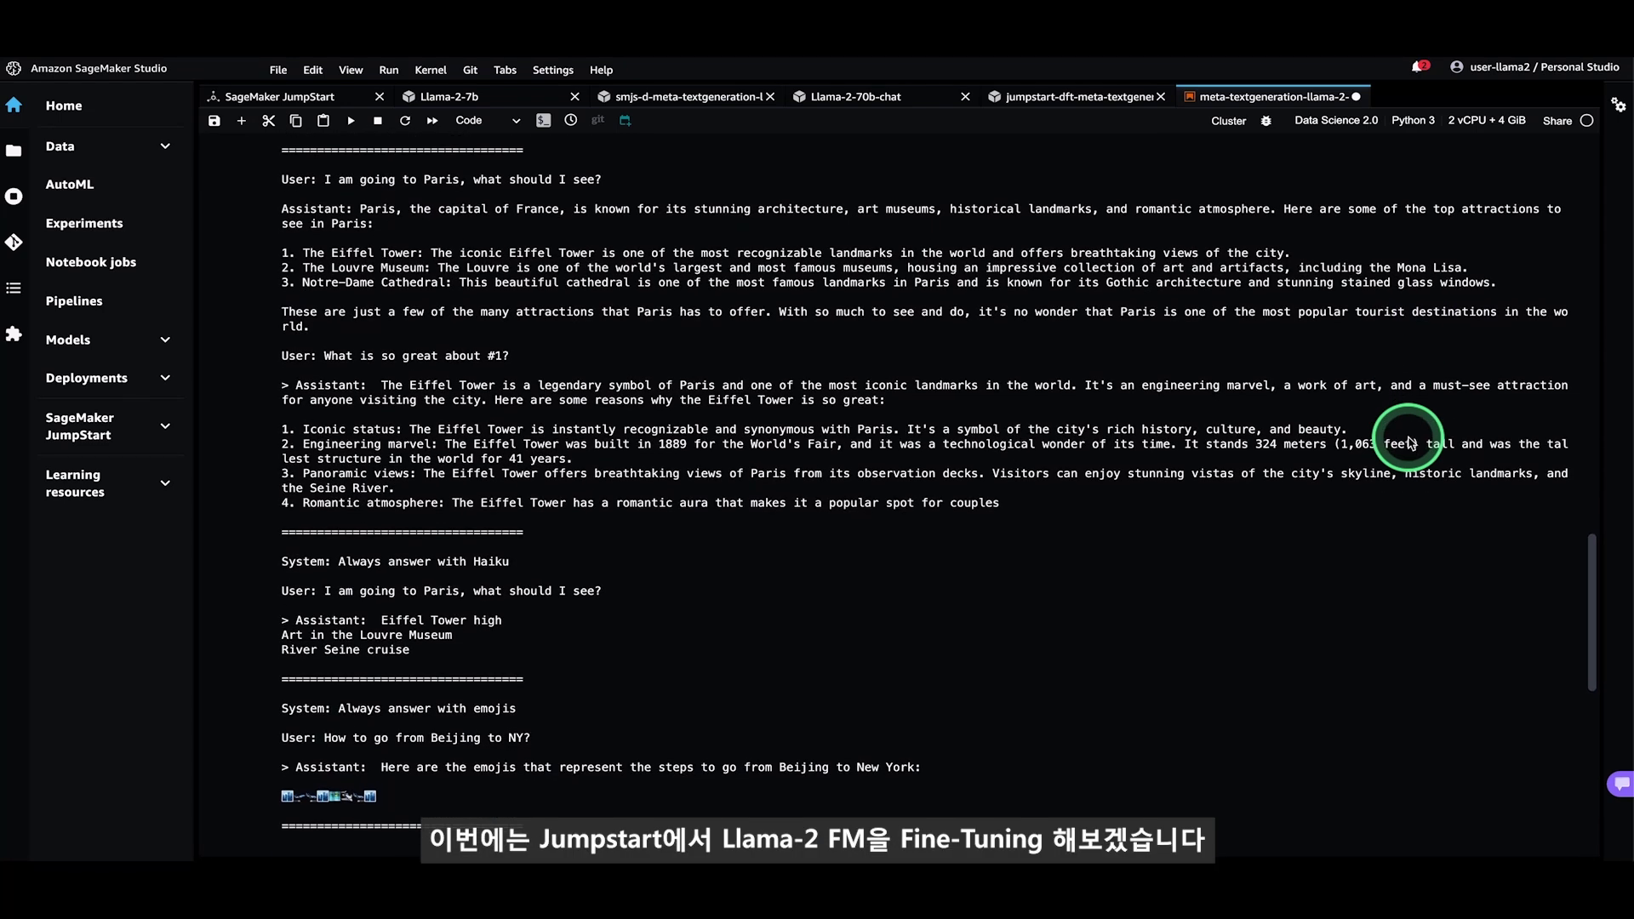
scroll(1409, 442, down, 1)
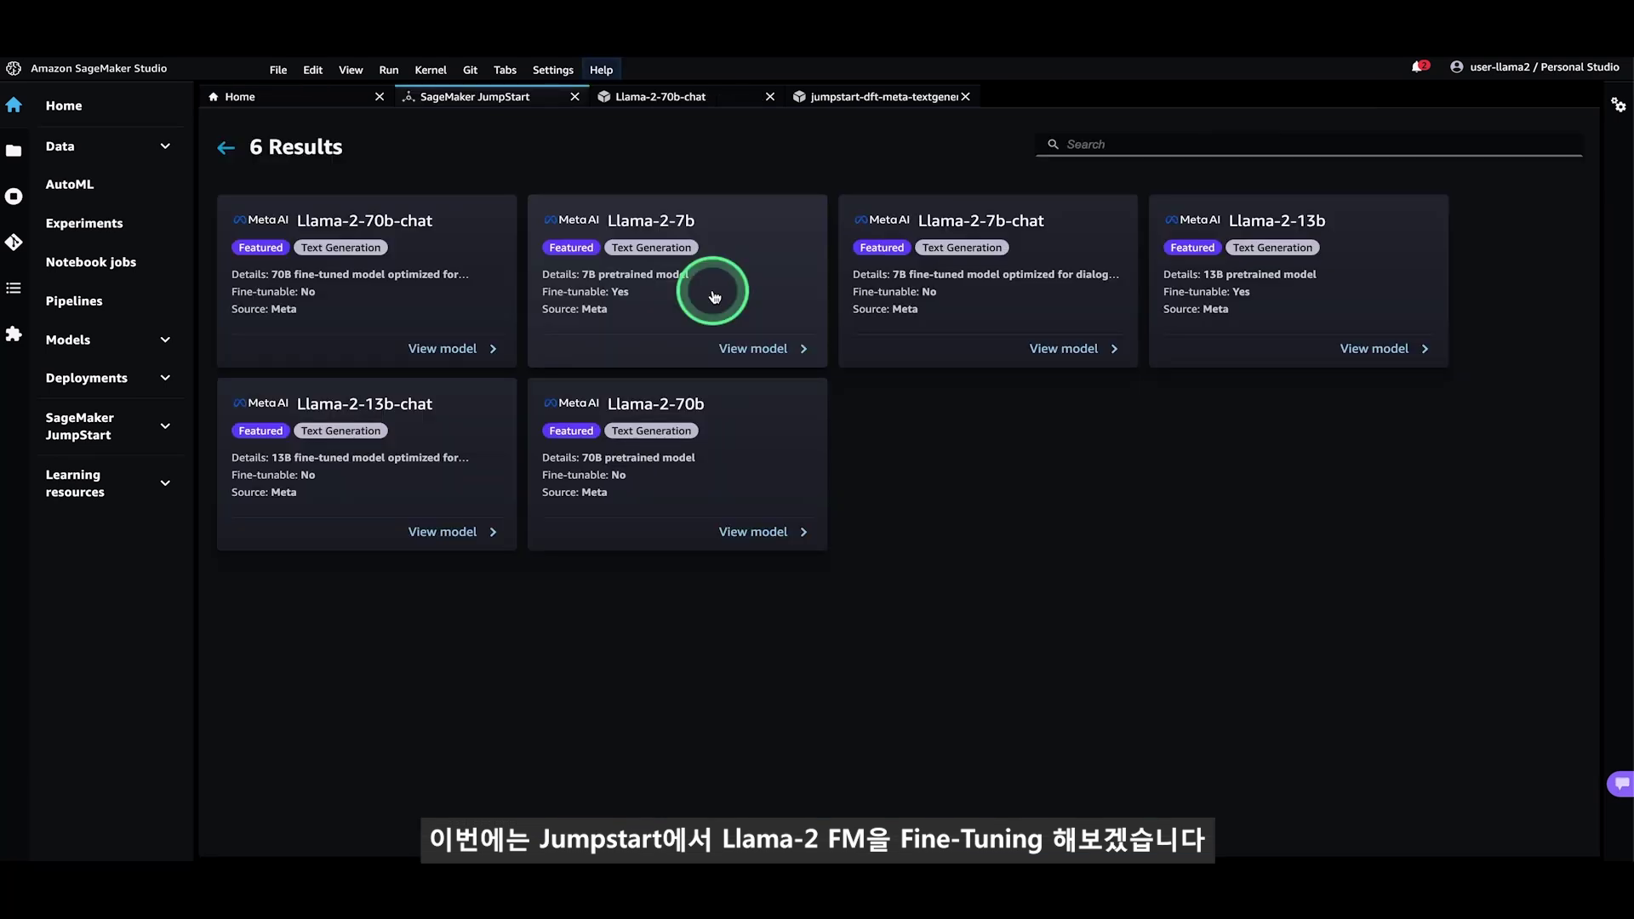
- Open the Llama-2-7b model from the JumpStart results and review the deployment configuration of its training job
click(737, 348)
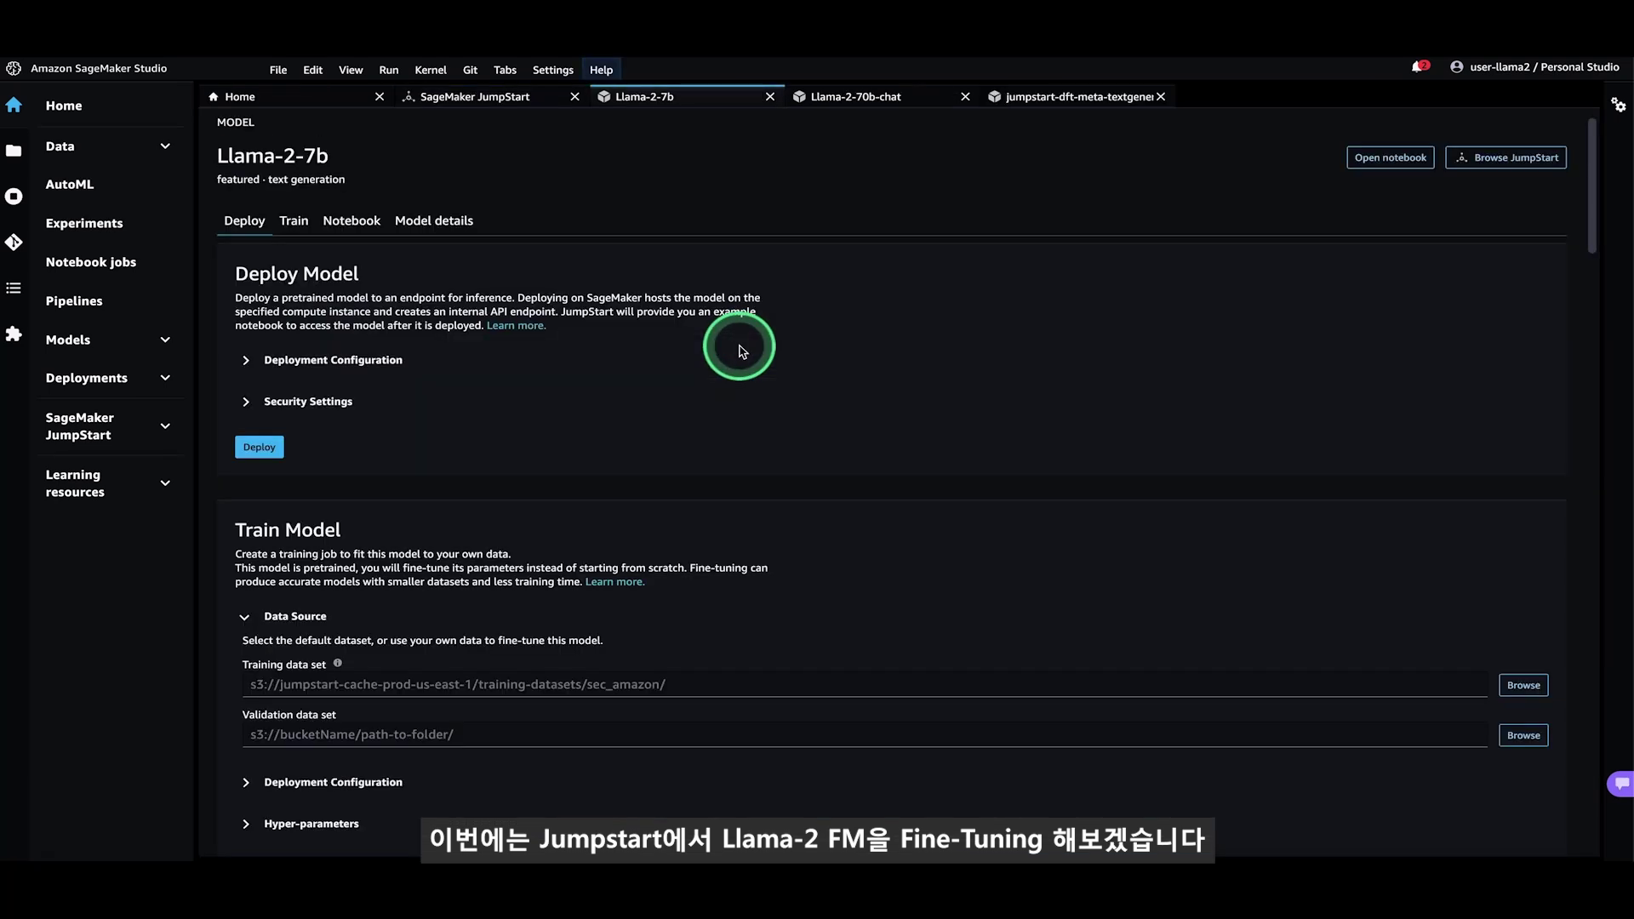
scroll(742, 351, down, 4)
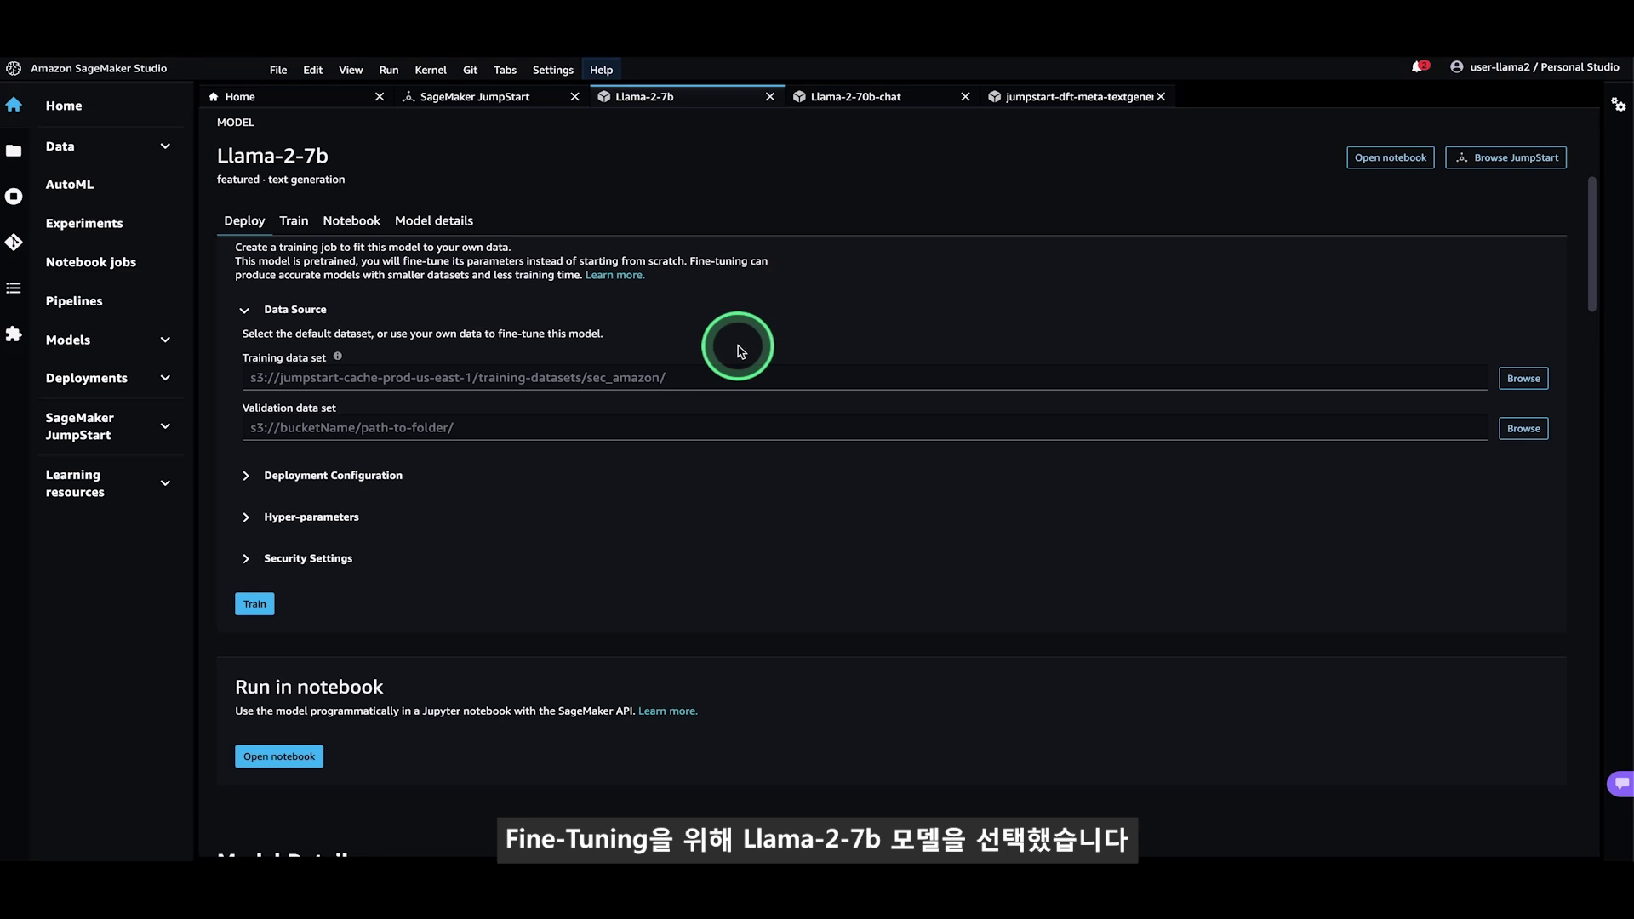
click(252, 484)
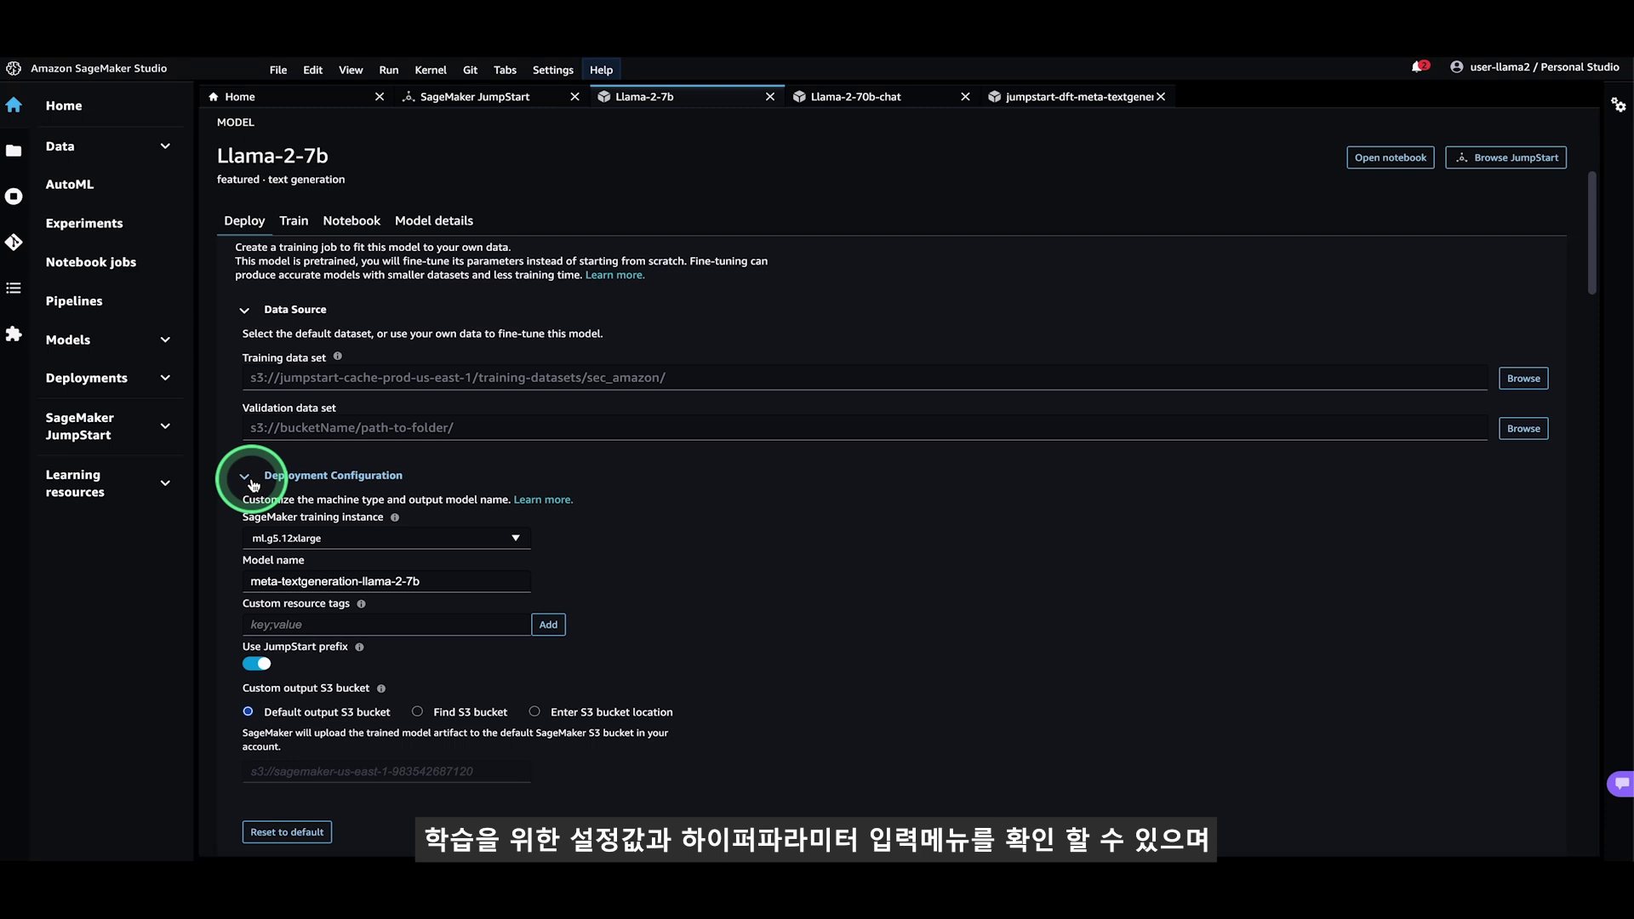
click(251, 482)
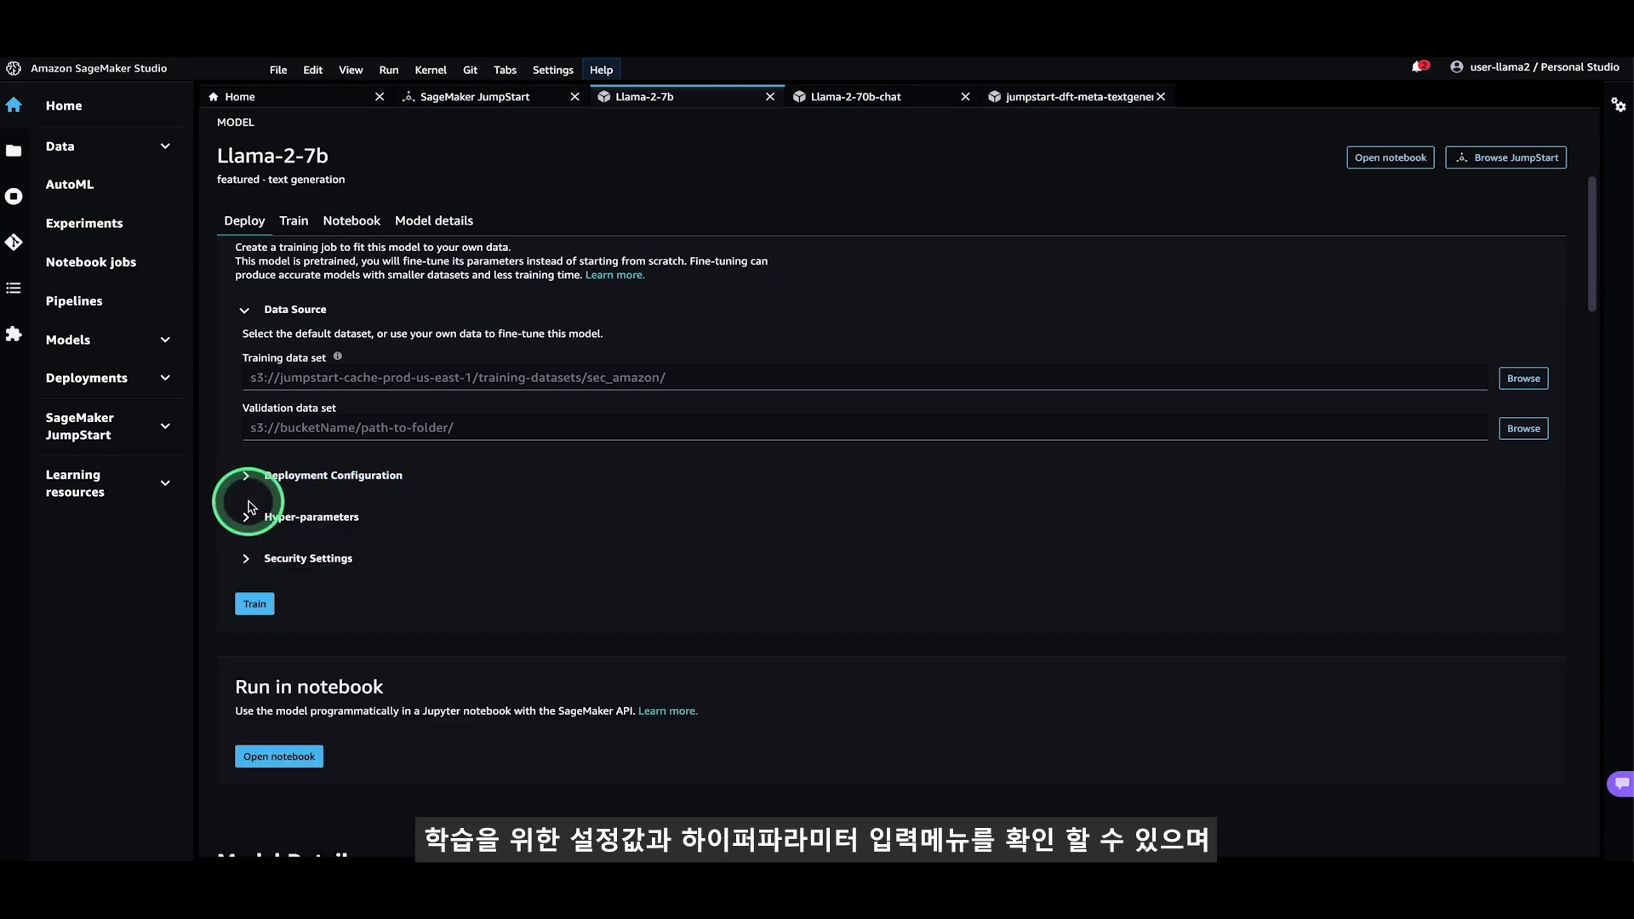
- Review the training hyper-parameters, train Llama-2-7b with the default values, and accept the EULA and AUP
click(249, 516)
scroll(248, 512, down, 3)
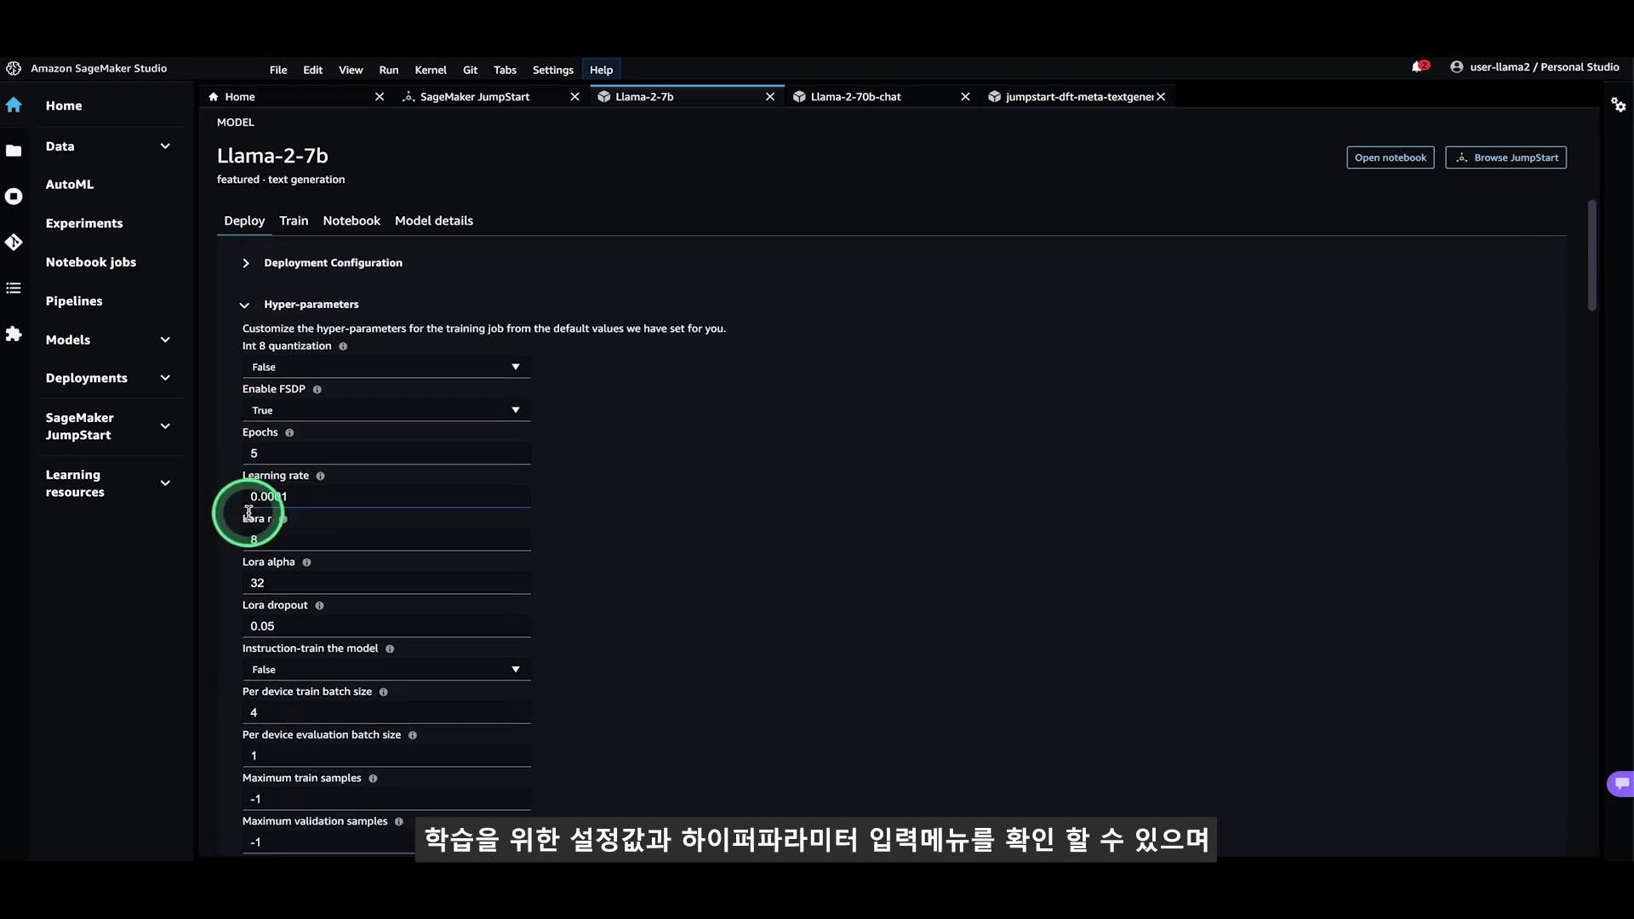
scroll(248, 513, down, 5)
scroll(249, 514, down, 3)
scroll(248, 513, down, 1)
click(255, 558)
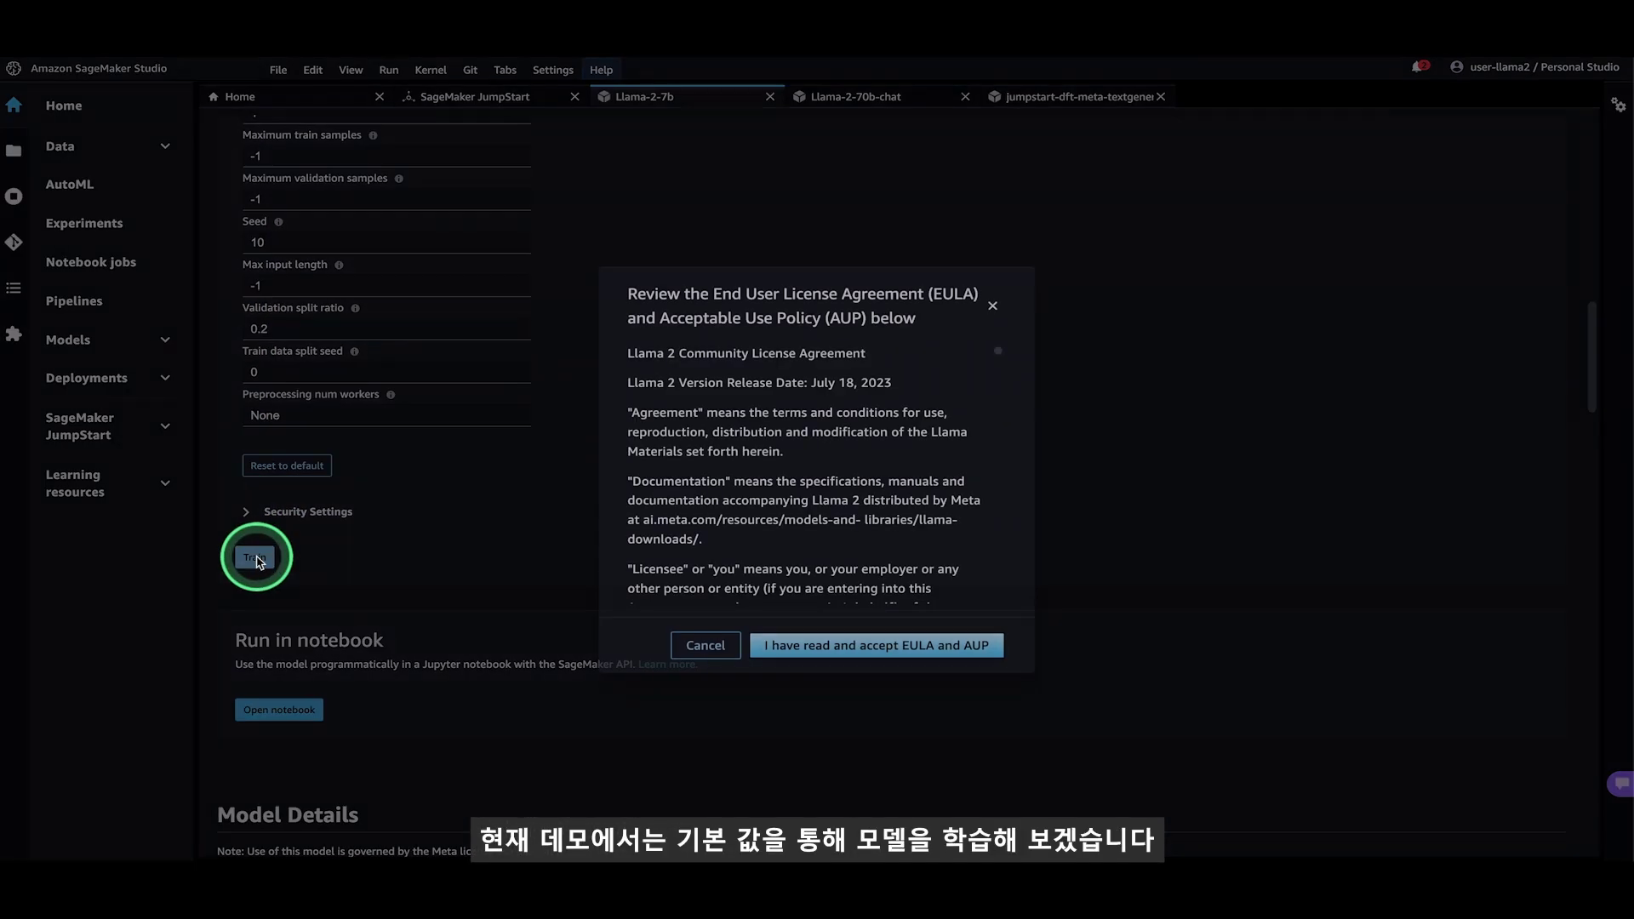
click(886, 648)
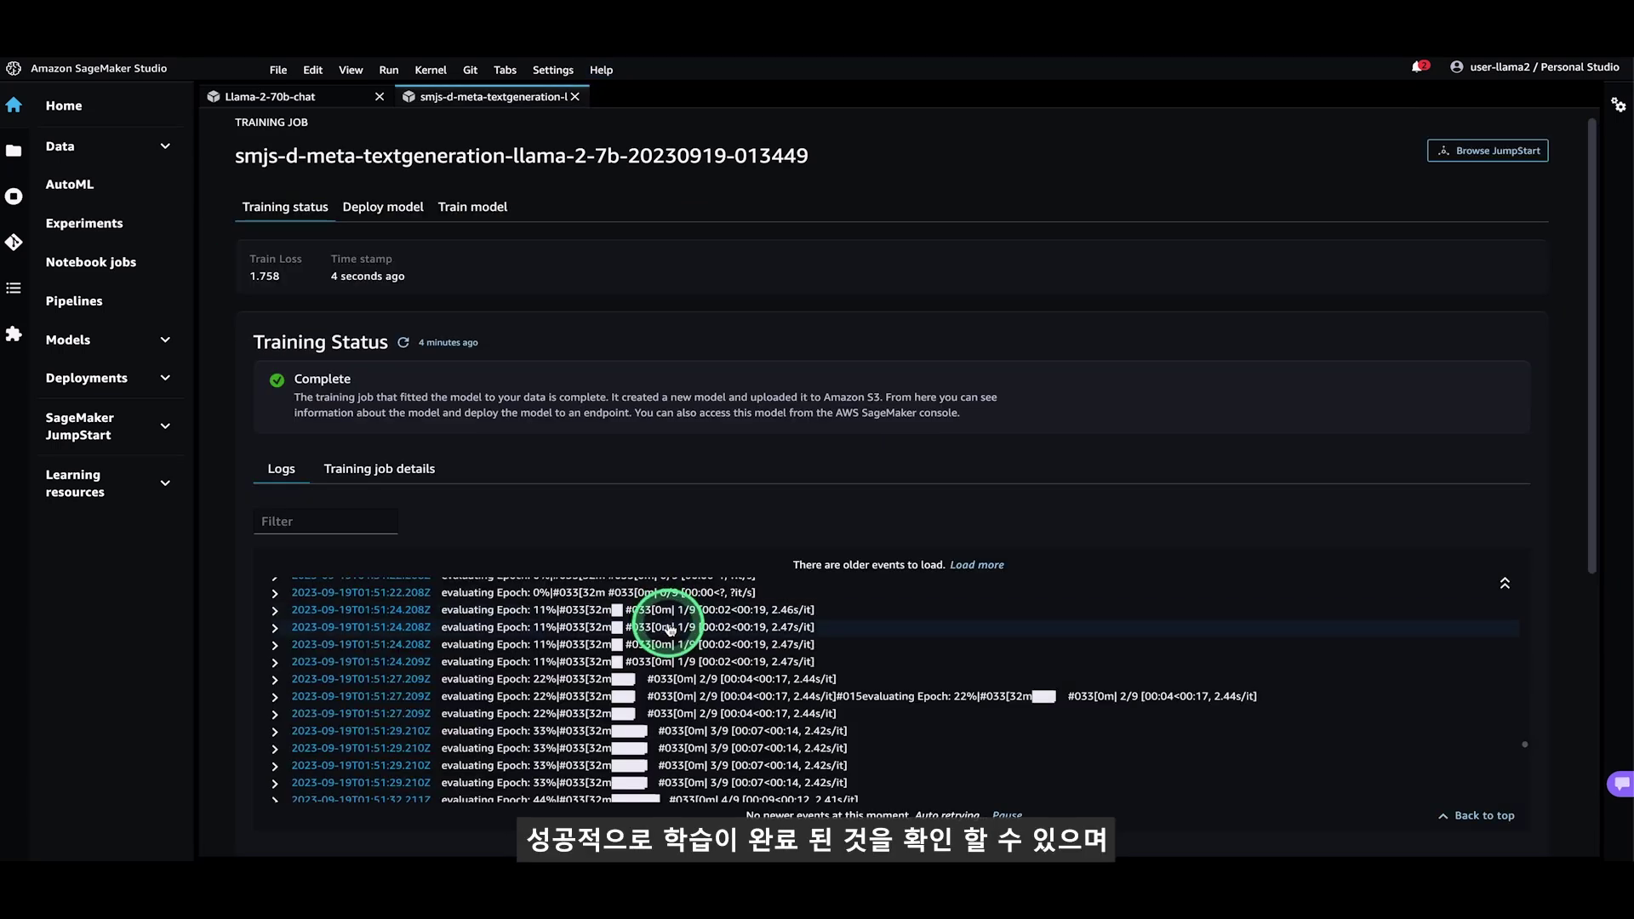
- Examine the Llama-2-7b training job's logs and its job details, including the instance settings and hyper-parameters
scroll(671, 630, down, 5)
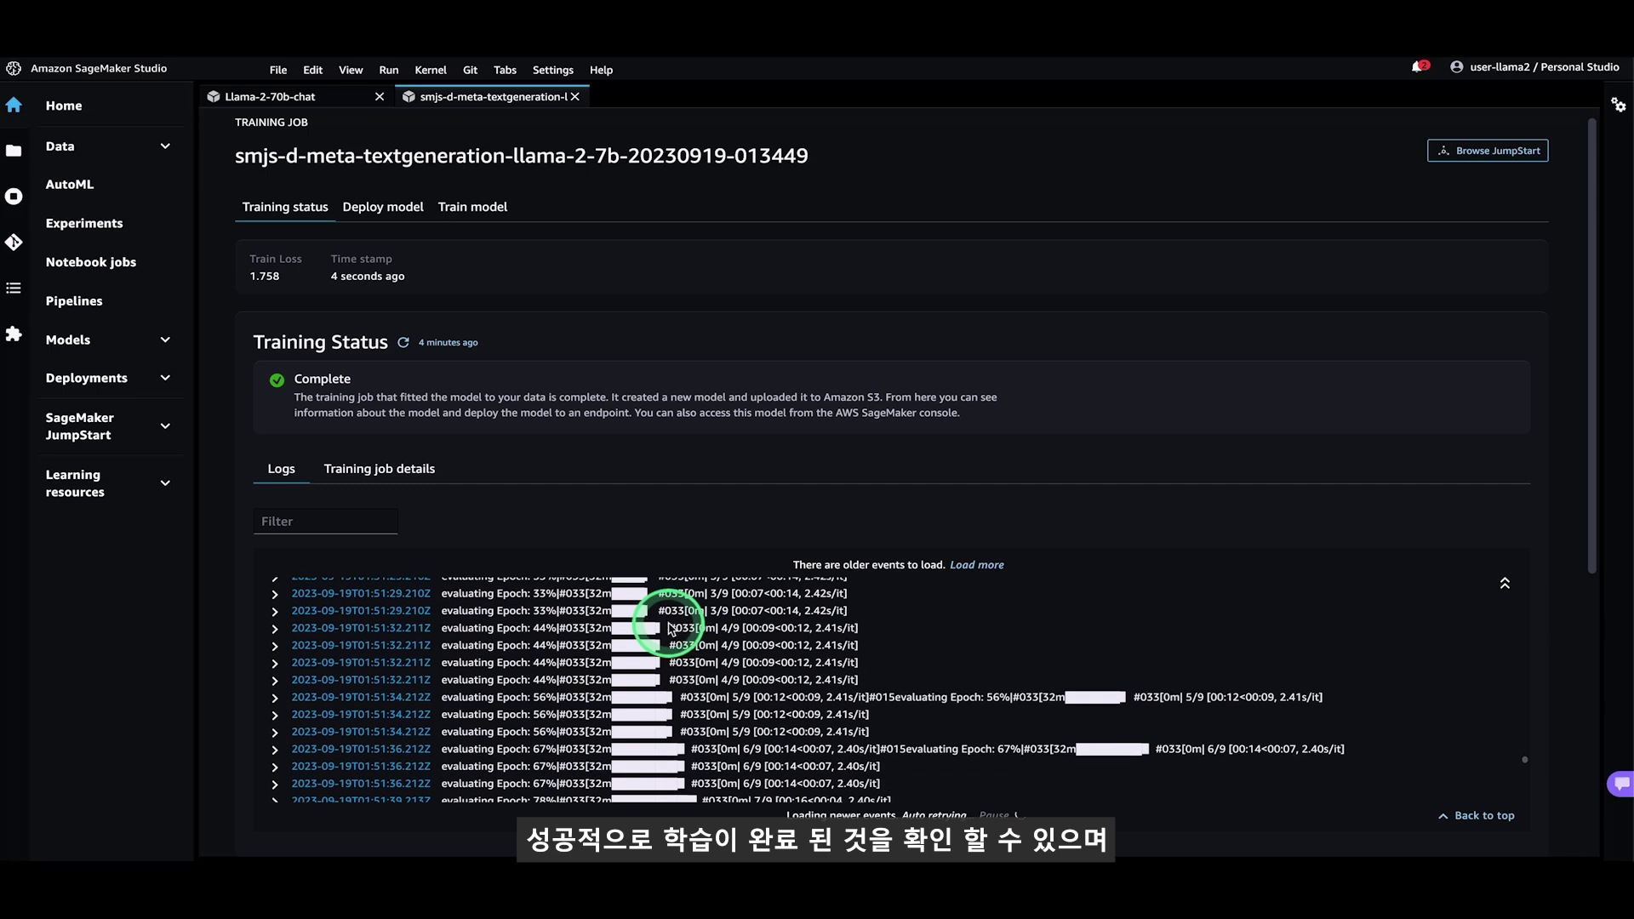
scroll(671, 630, down, 10)
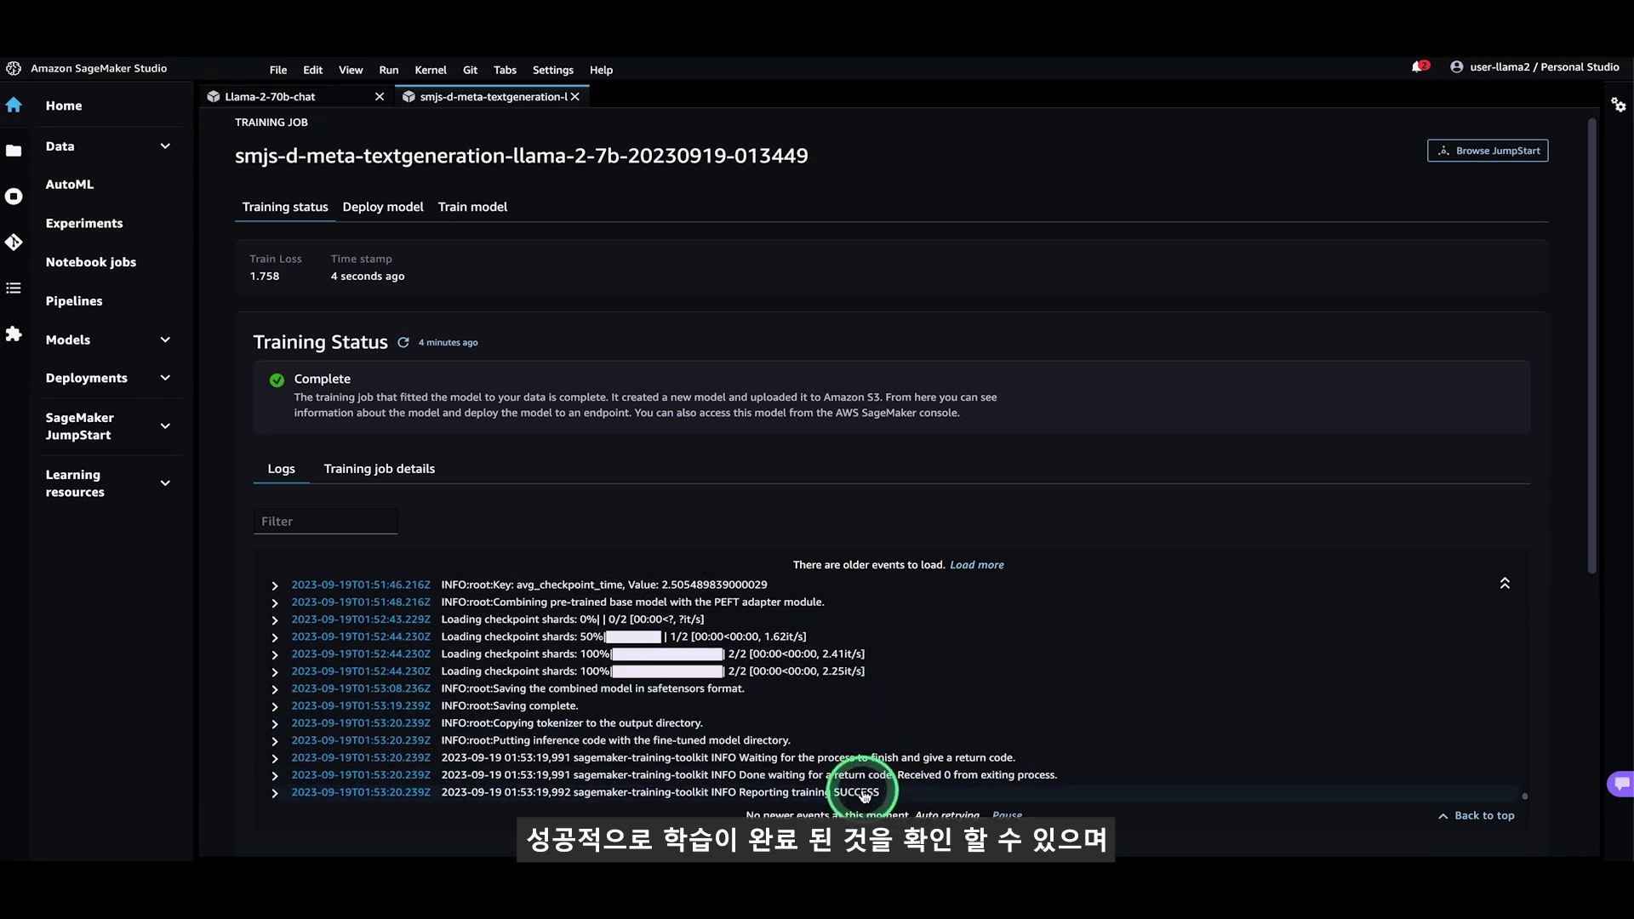
click(390, 473)
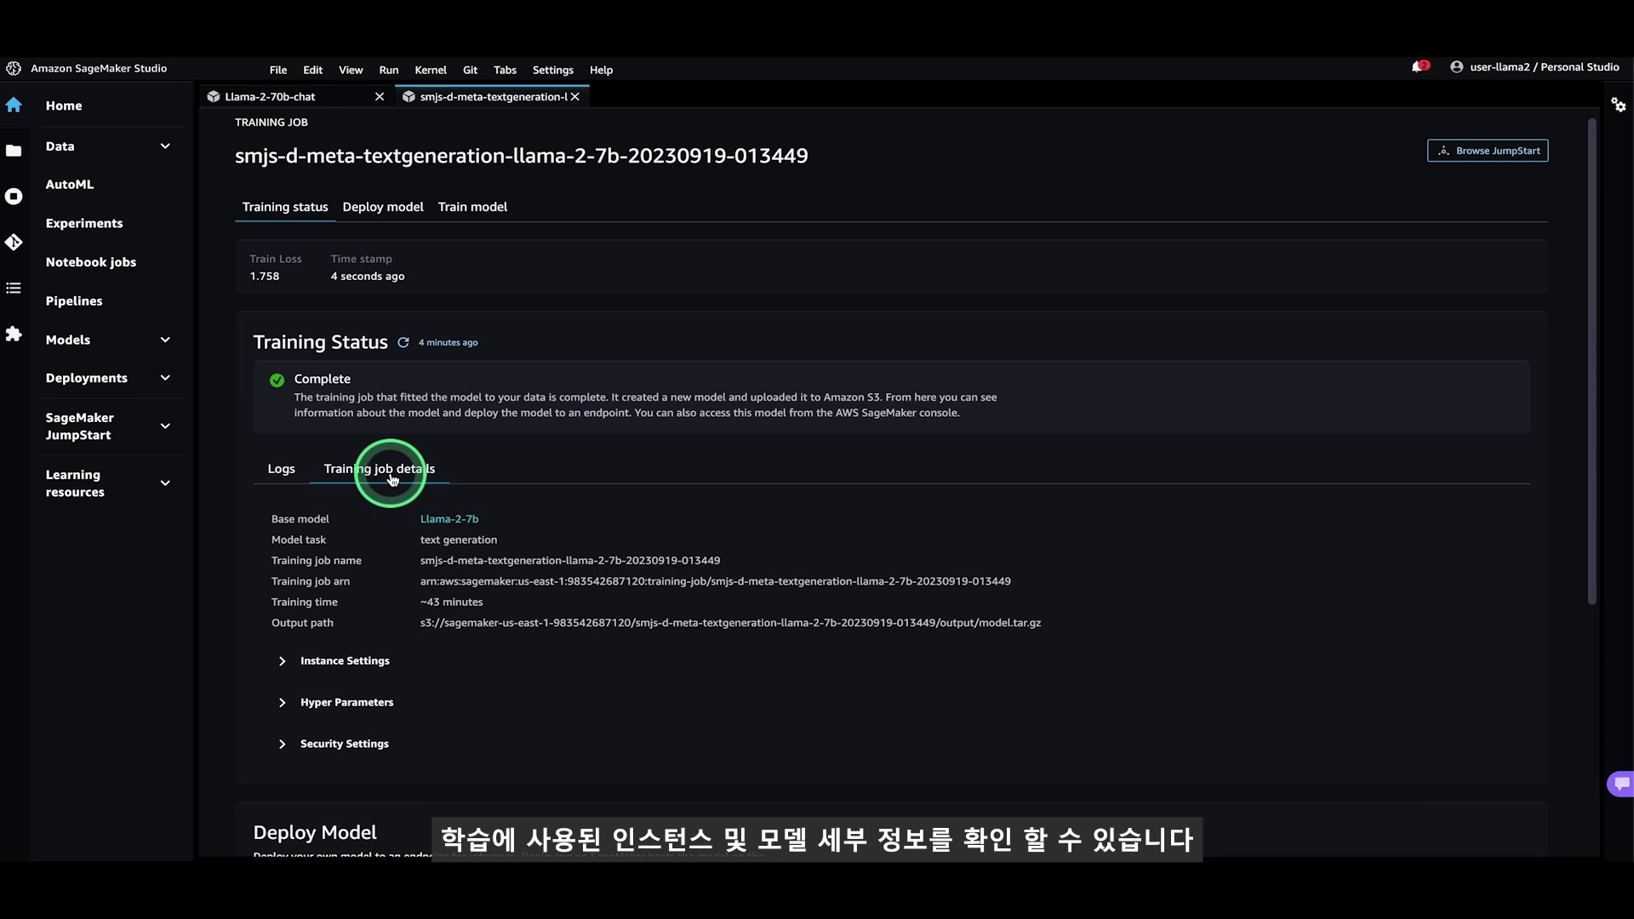
click(280, 664)
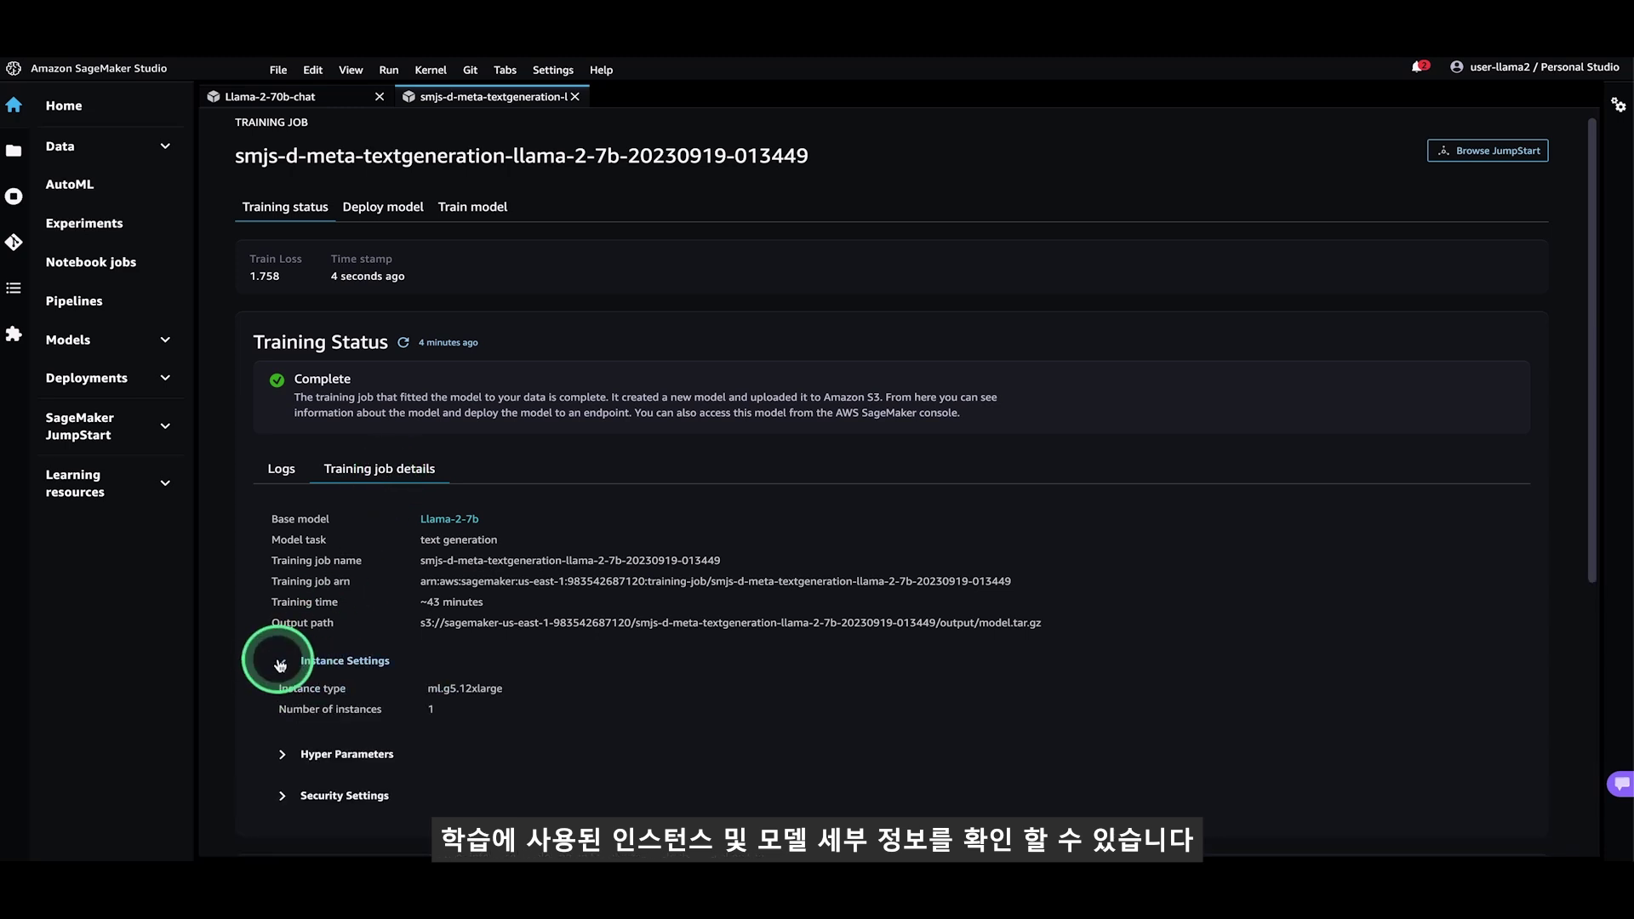
click(281, 663)
click(281, 701)
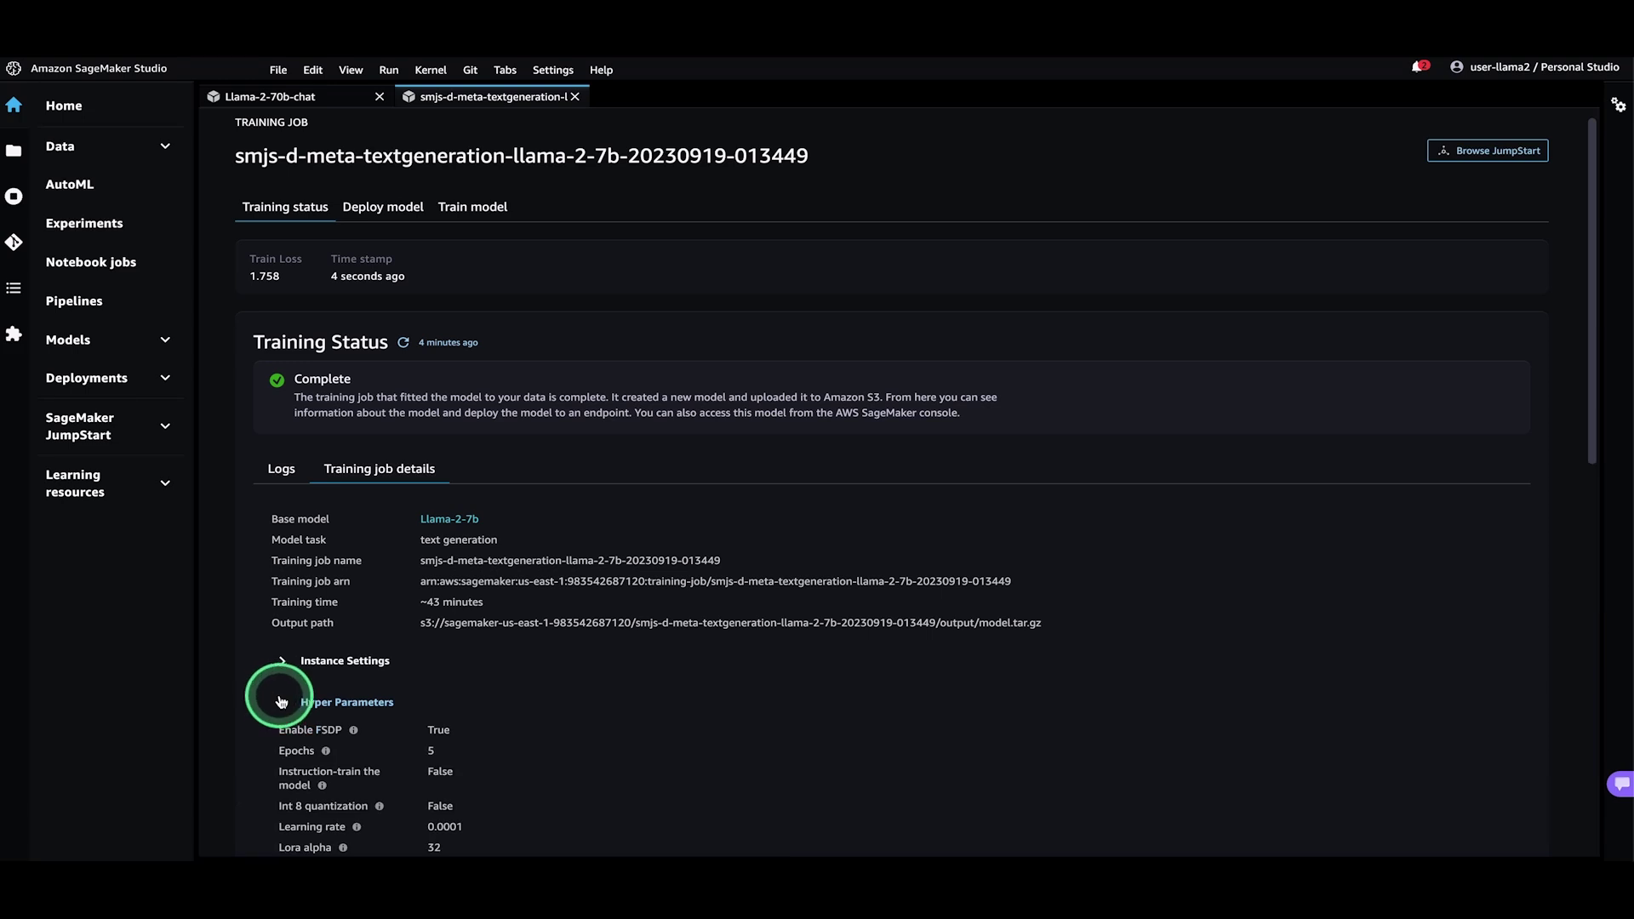
scroll(281, 700, down, 5)
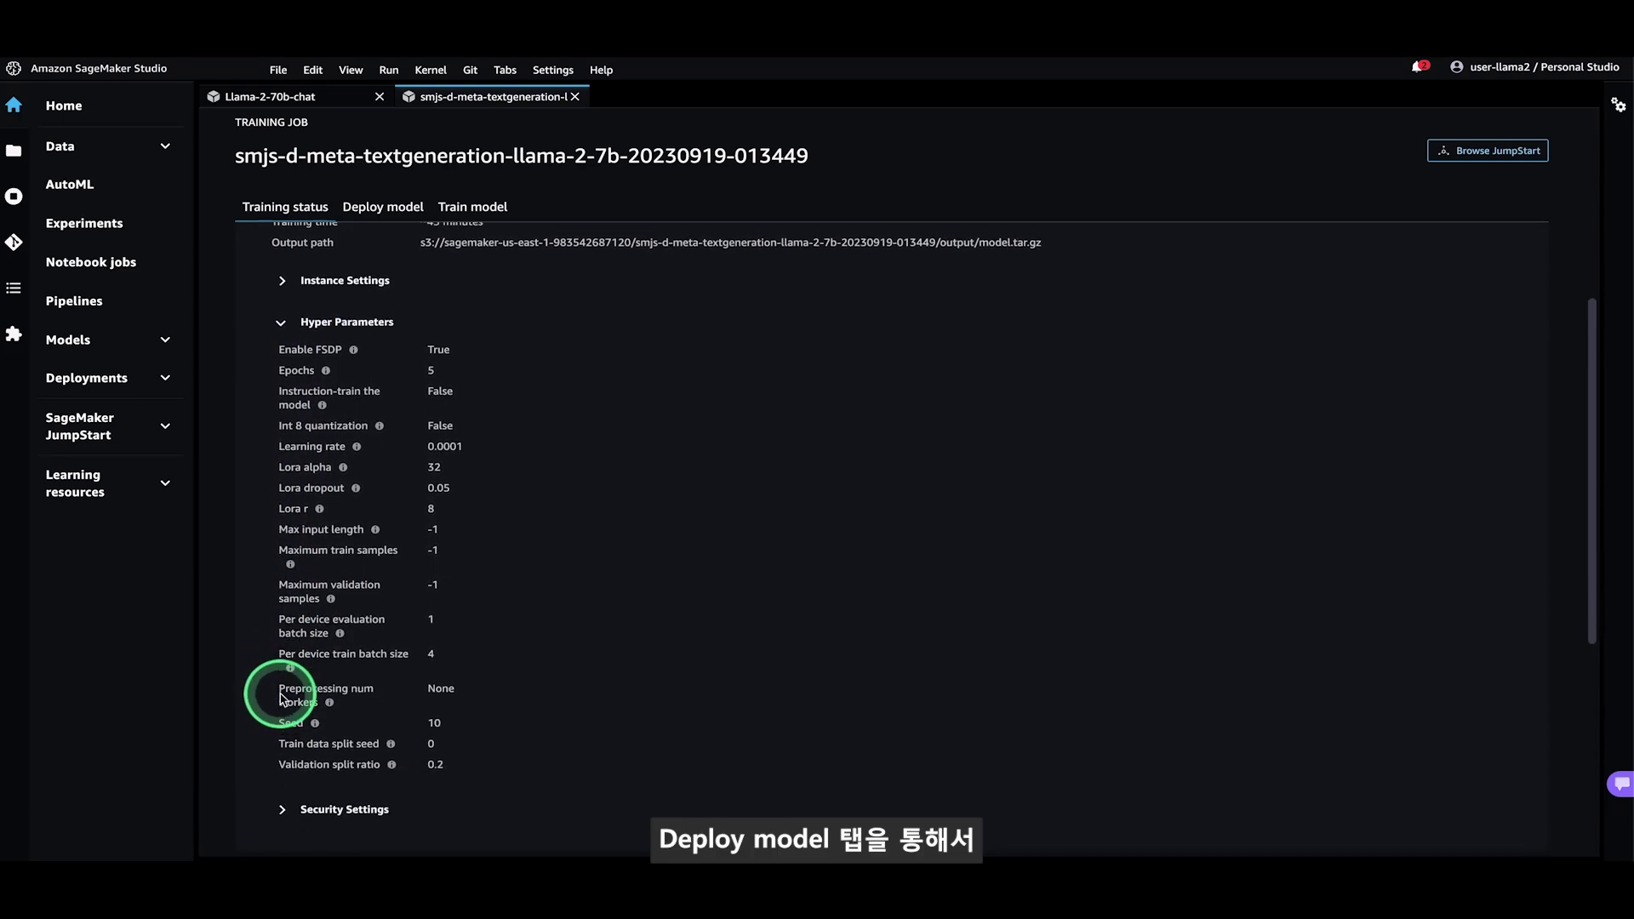
scroll(281, 698, up, 1)
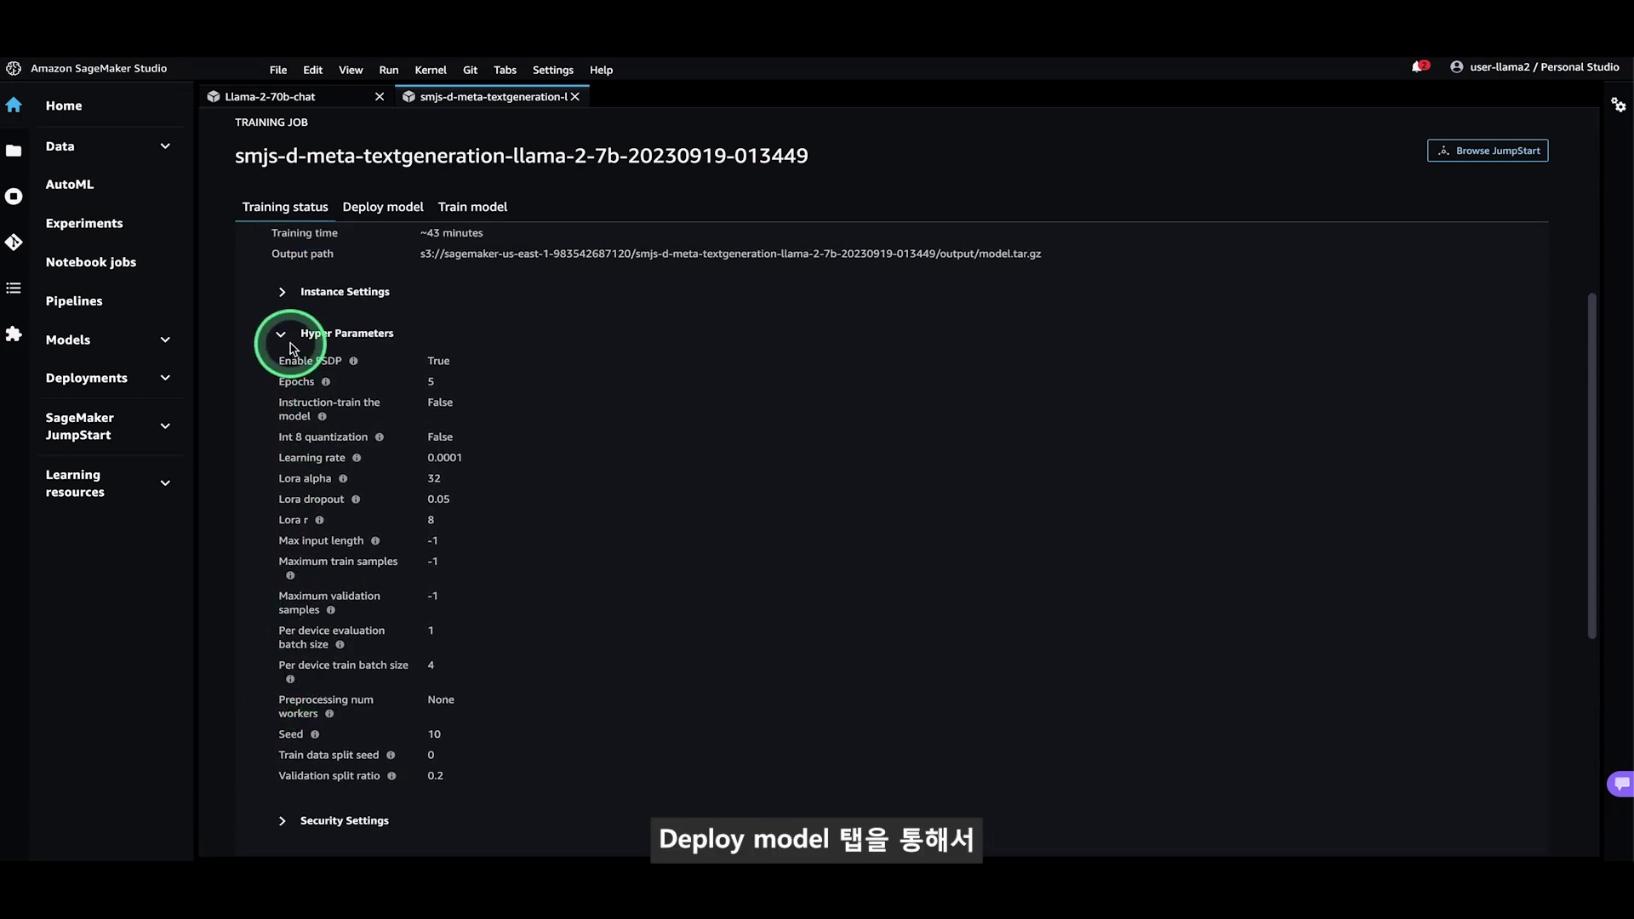
scroll(285, 341, up, 5)
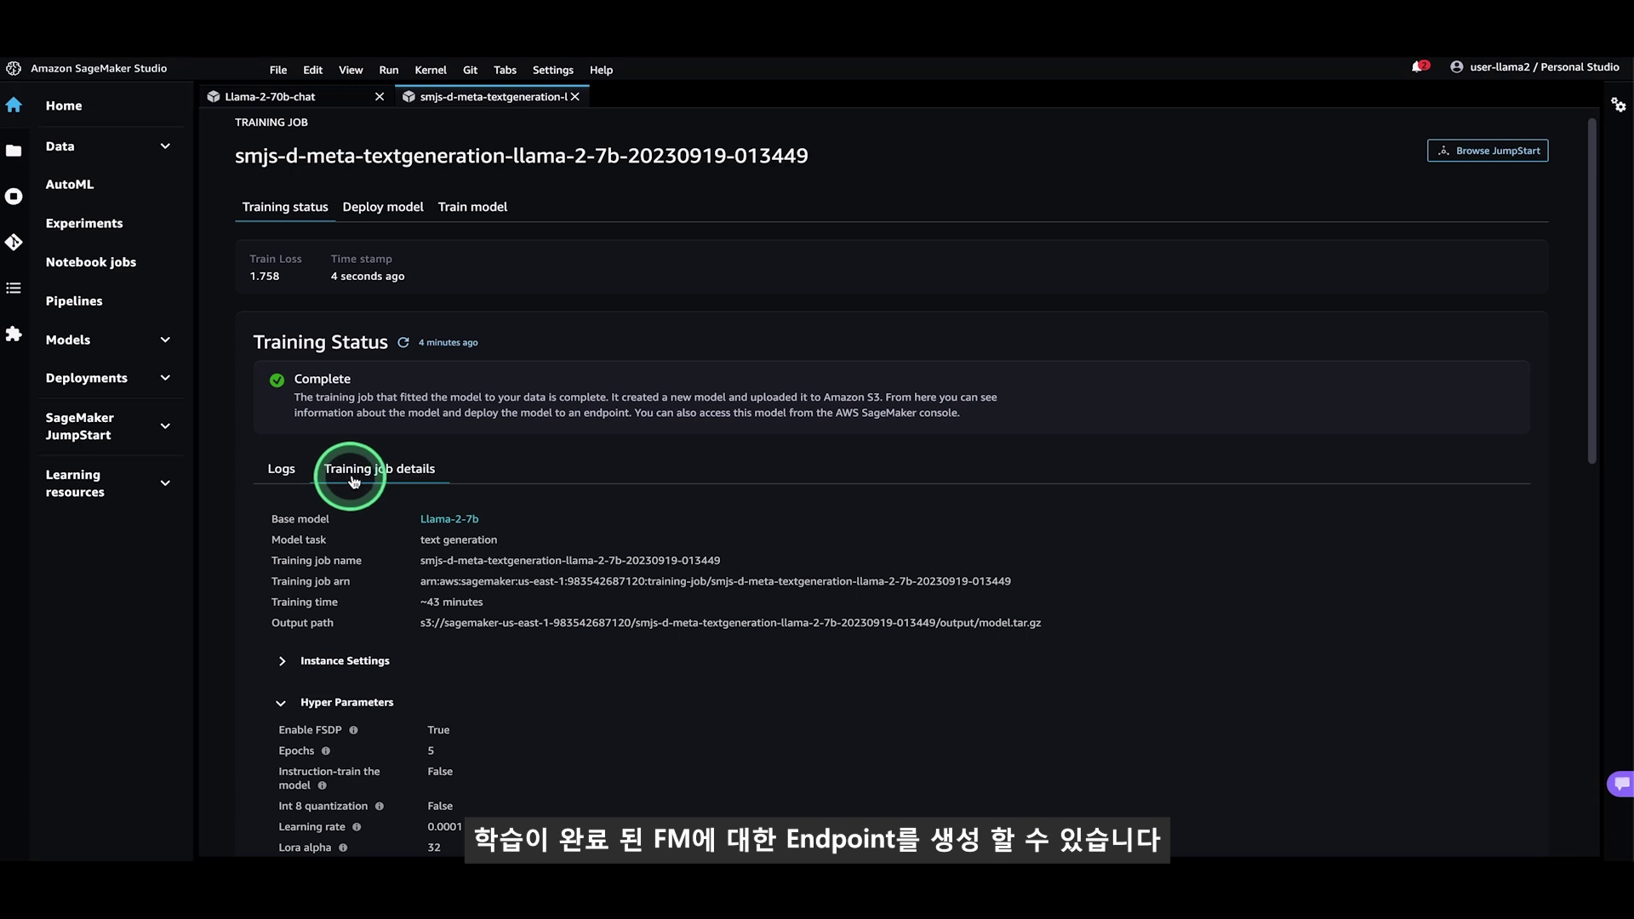
- Review the deployment configuration for hosting the fine-tuned Llama-2-7b model on an endpoint
click(378, 207)
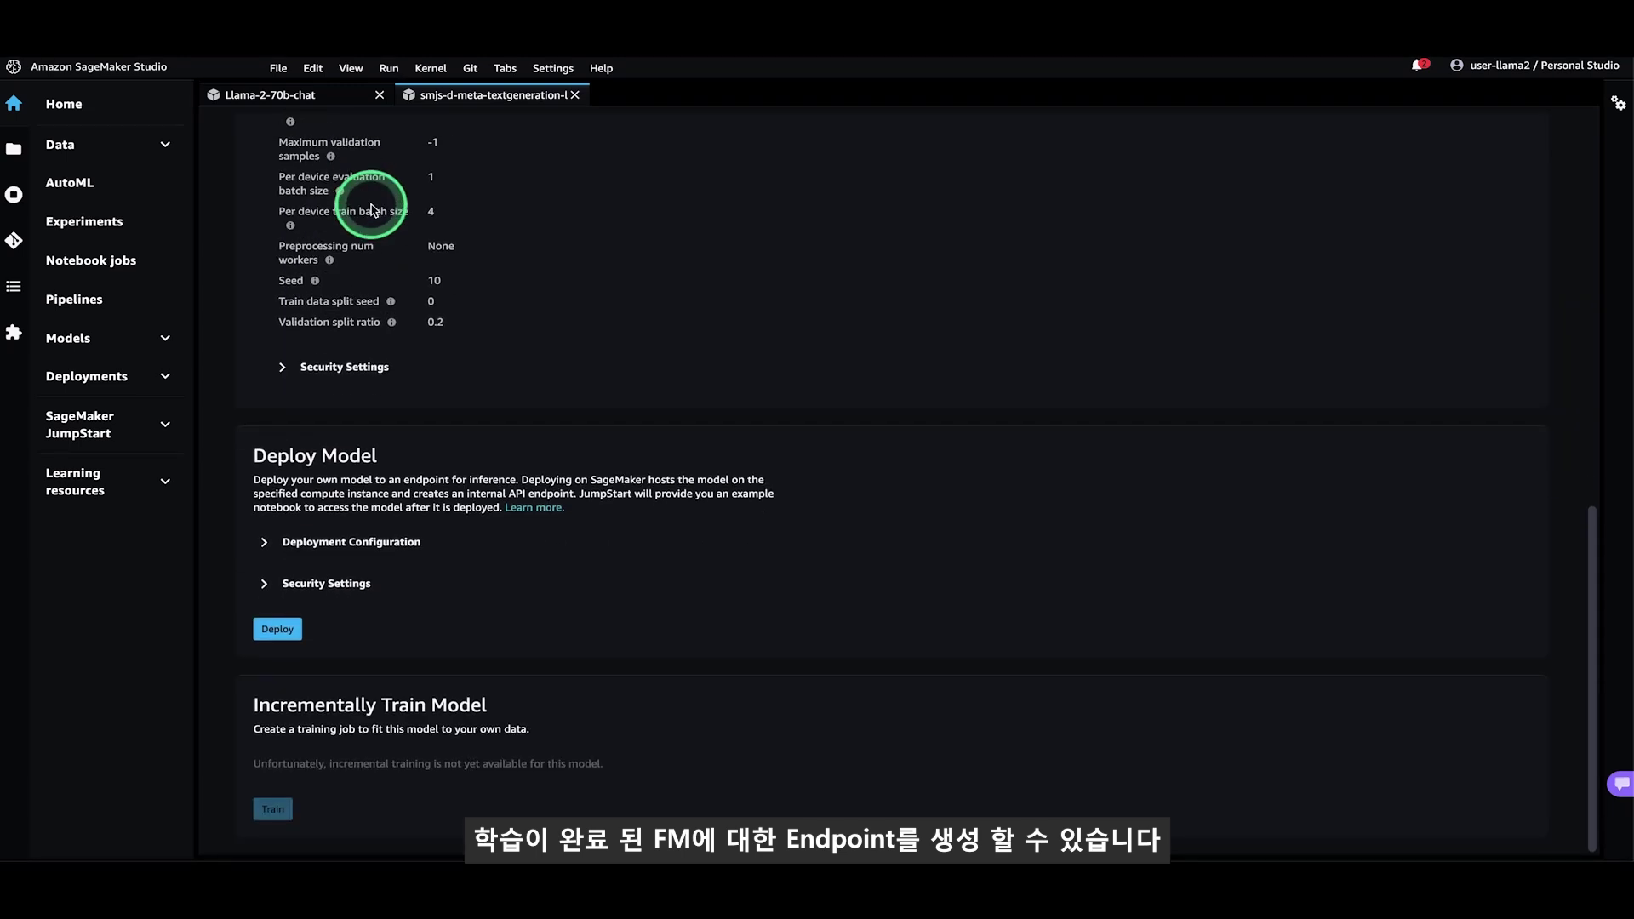
click(266, 542)
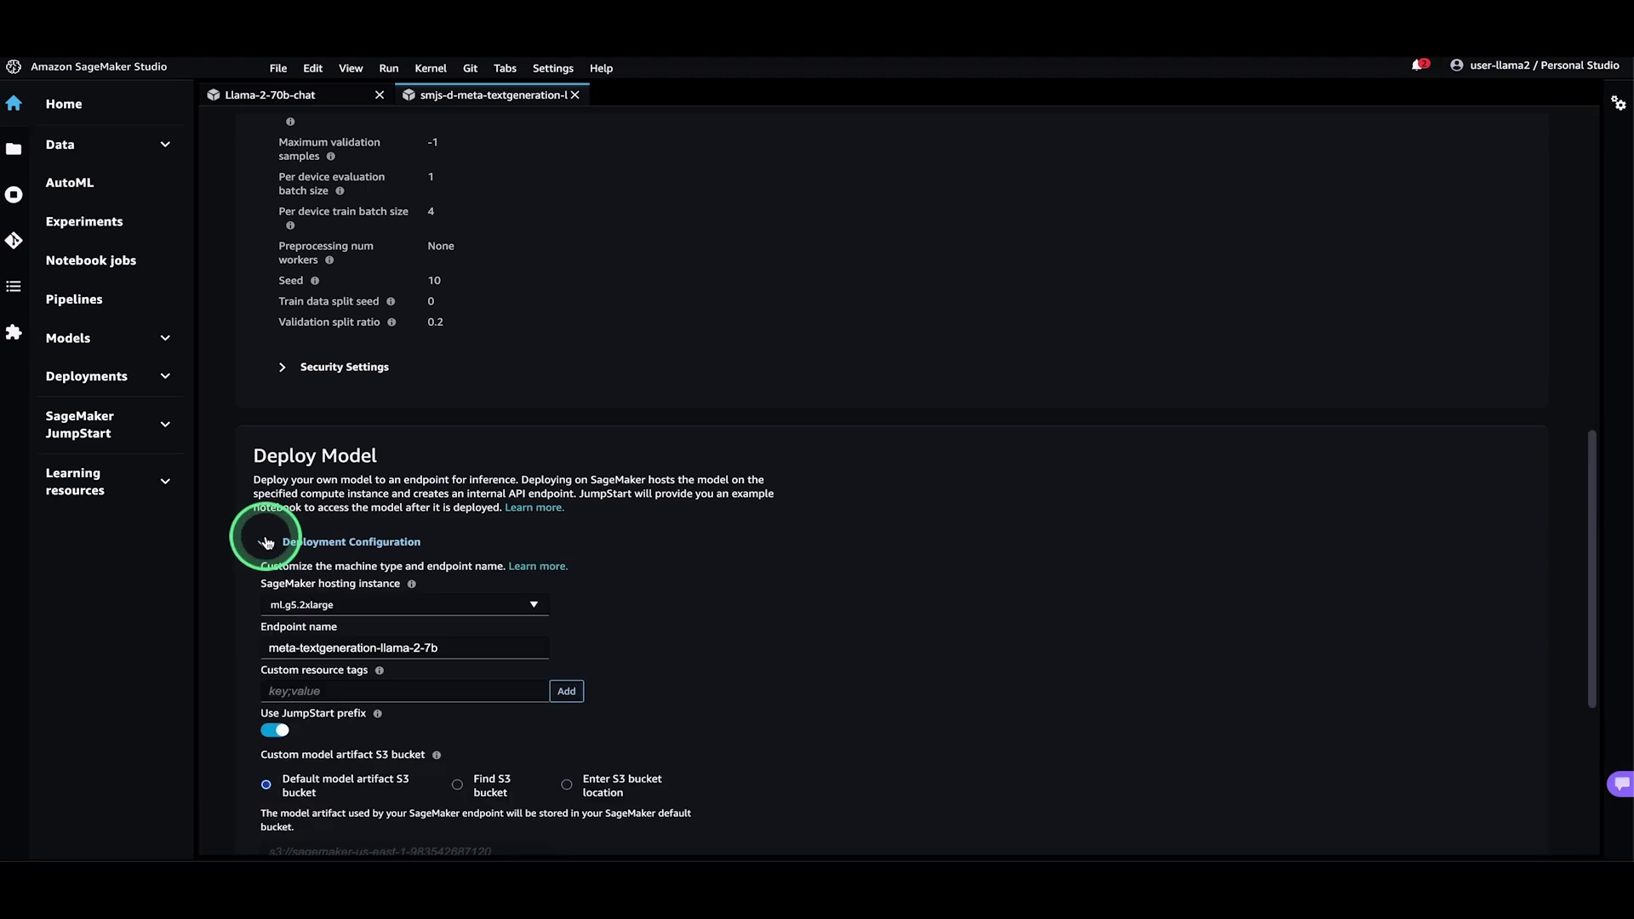
scroll(755, 576, down, 5)
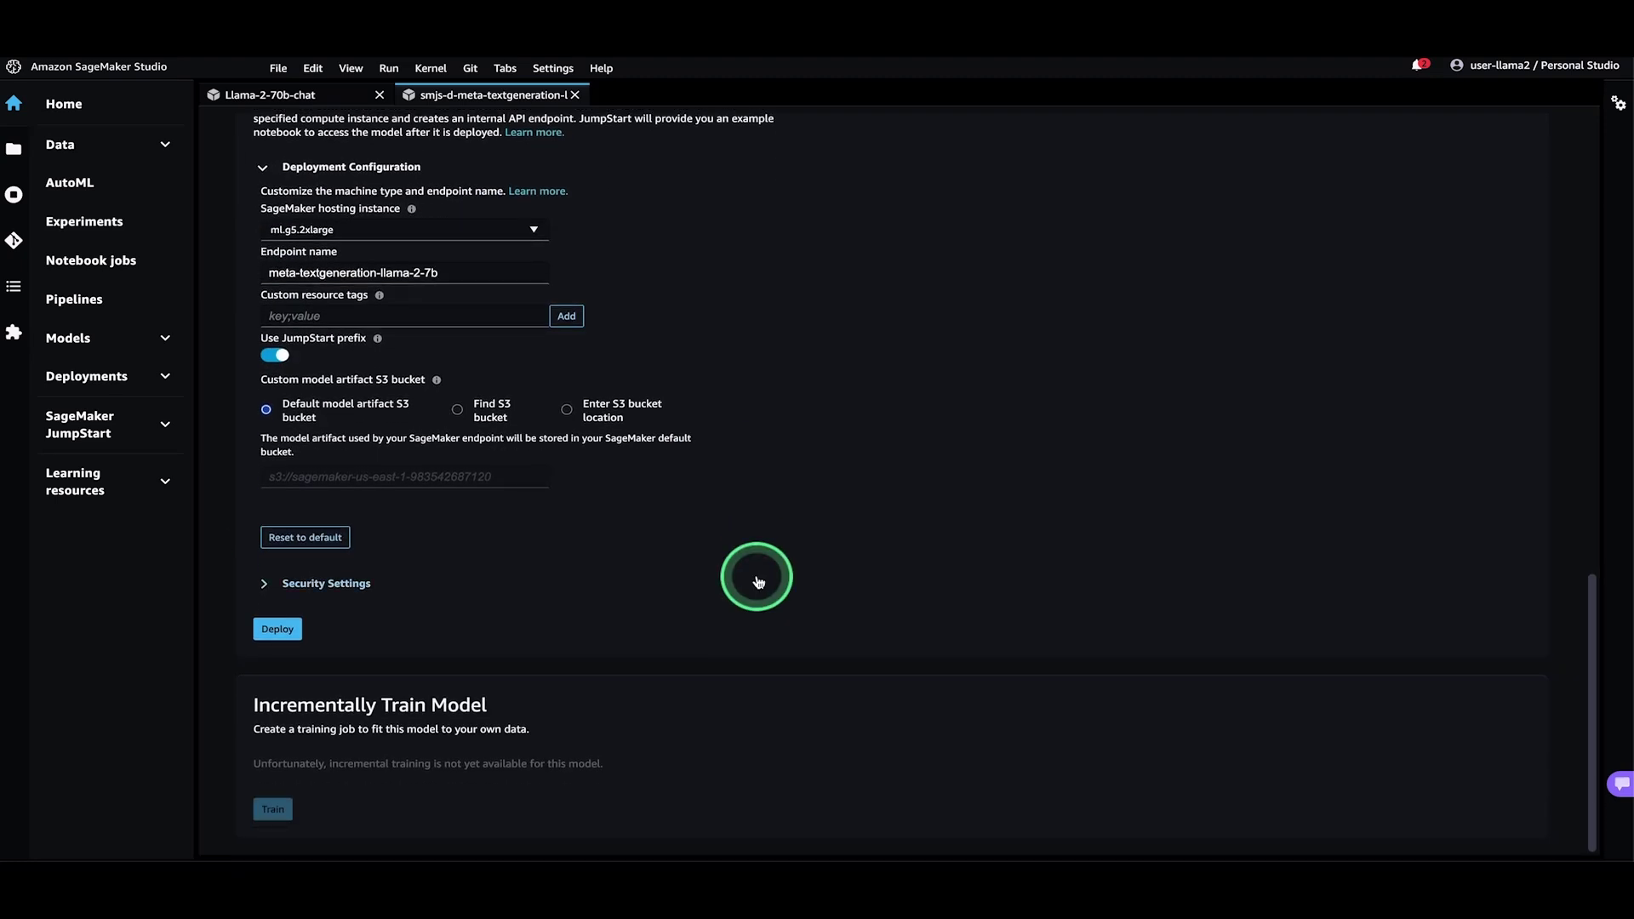